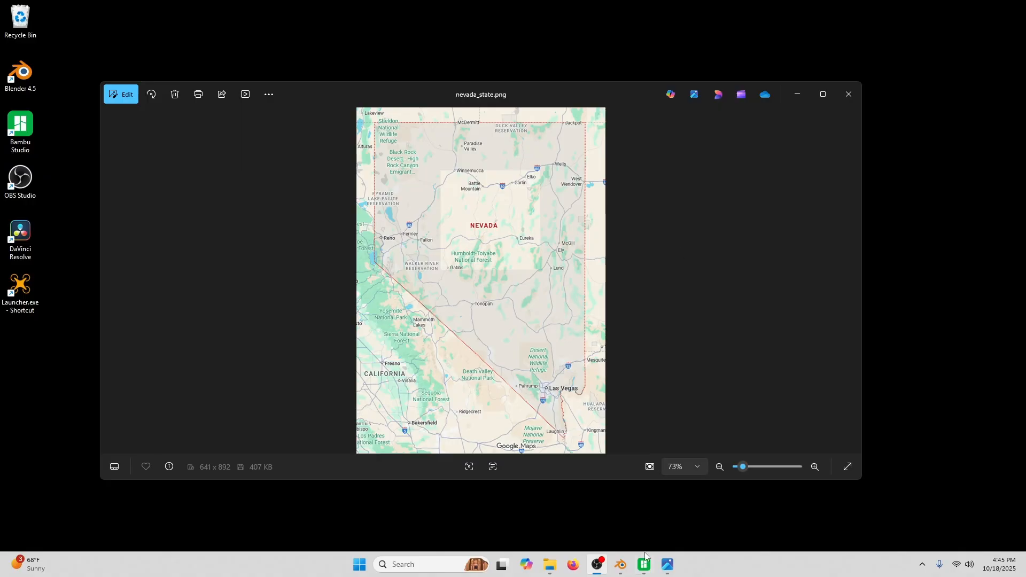
Switch to Blender, dismiss the splash screen and delete all default objects from the new scene.
click(634, 521)
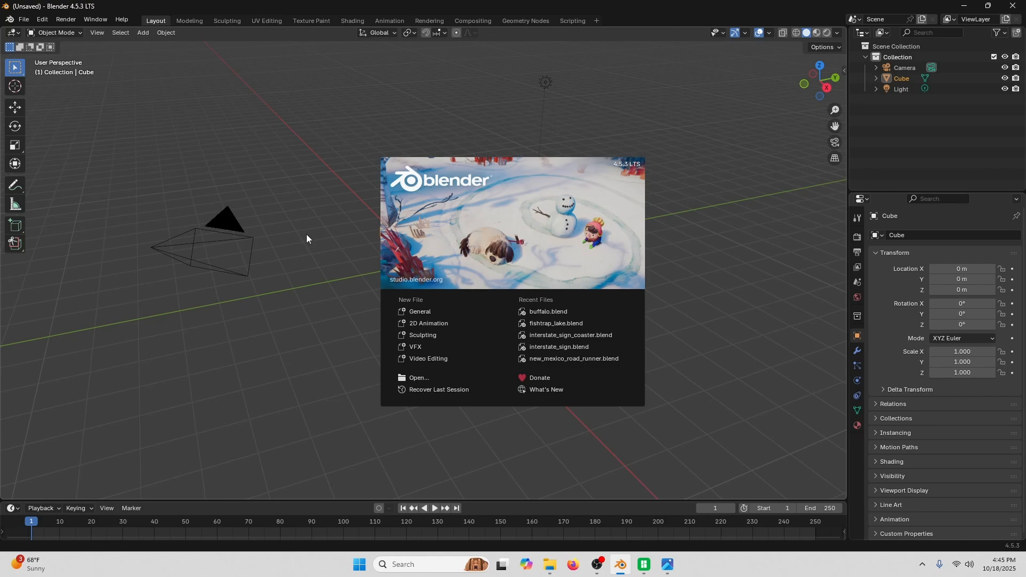
click(348, 219)
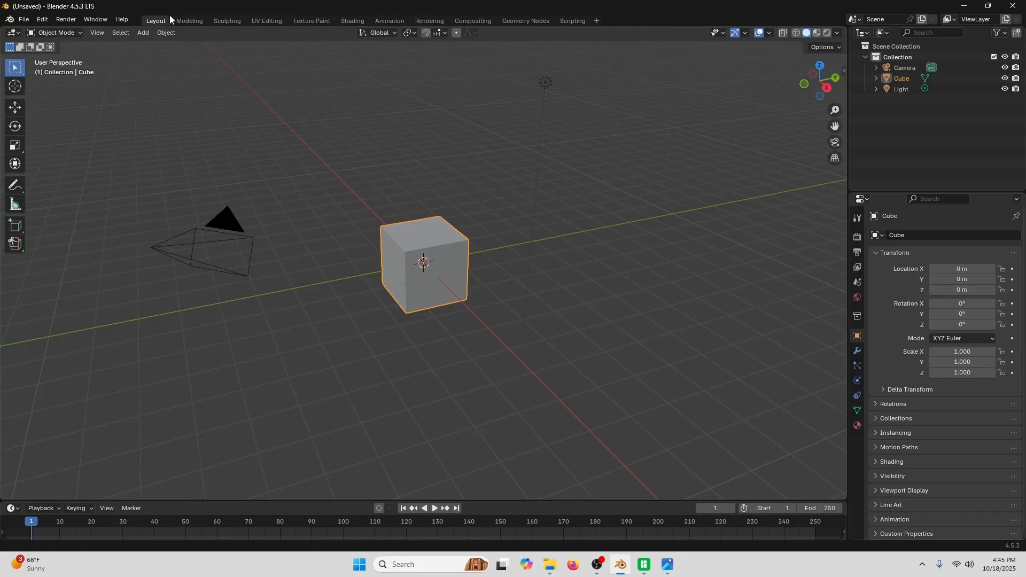
click(122, 34)
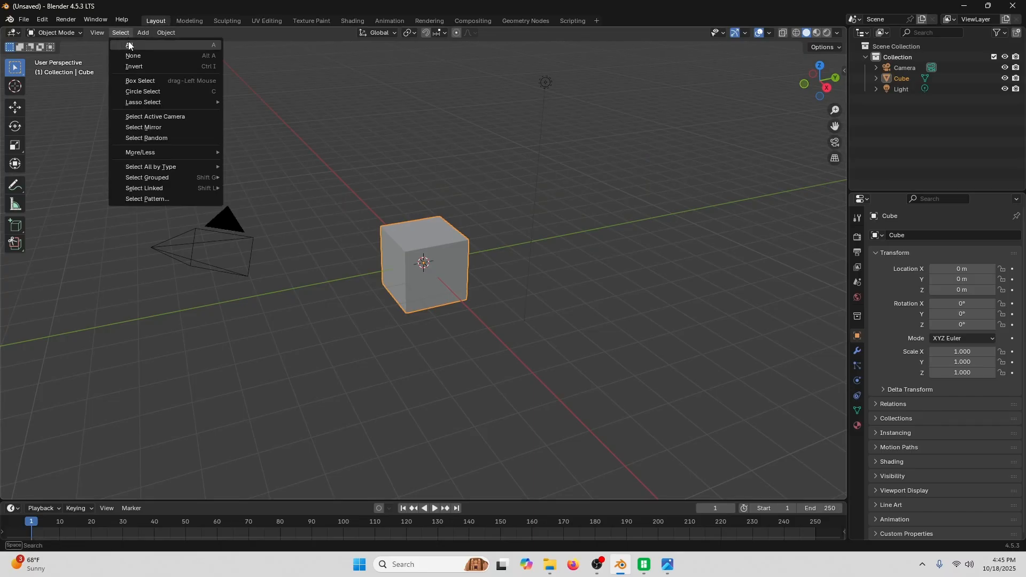
click(131, 47)
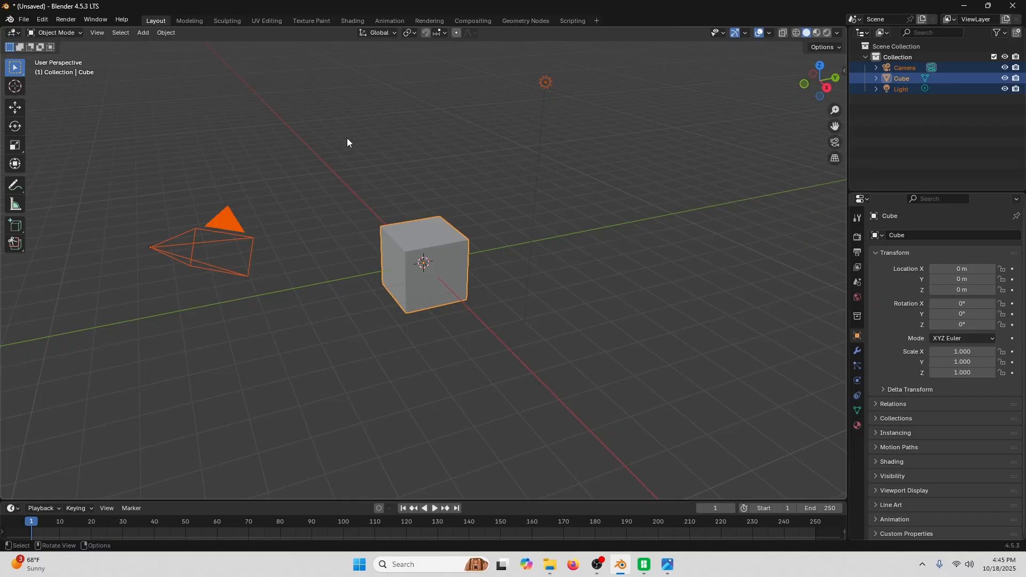
key(Delete)
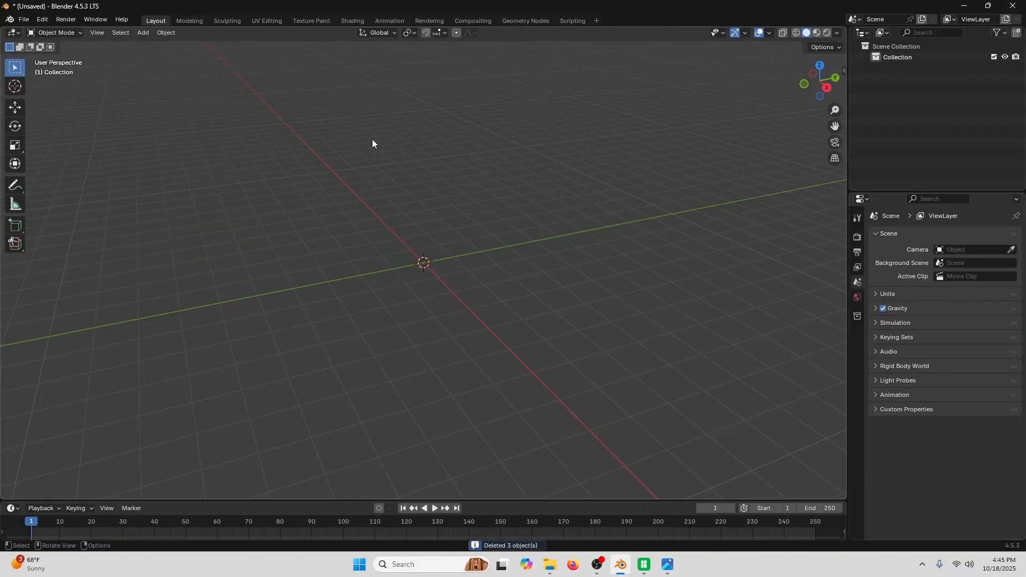
Switch to the top view and add nevada_state.png from the Downloads folder as a reference image.
click(820, 66)
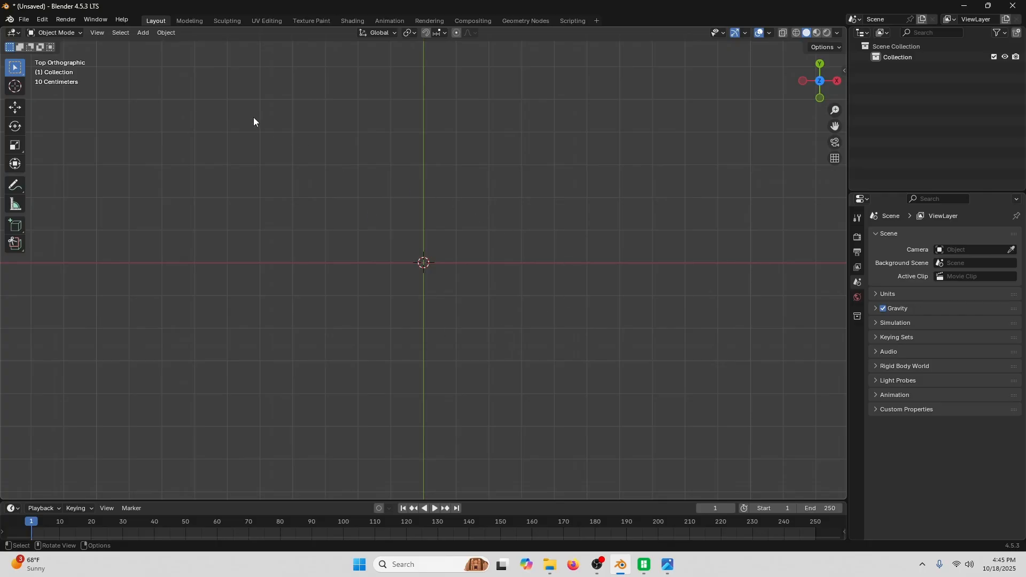
click(143, 34)
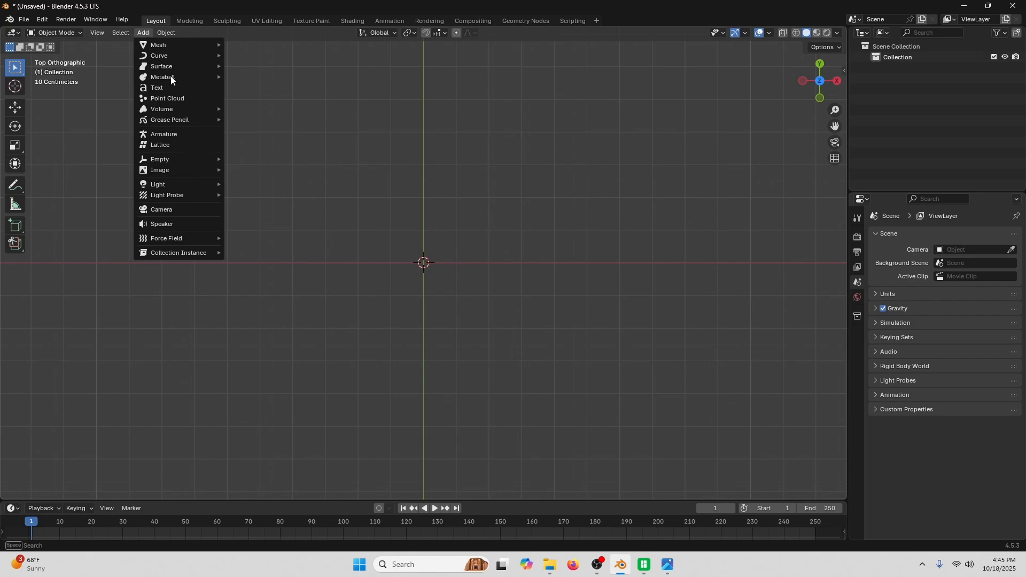
mouse_move(184, 169)
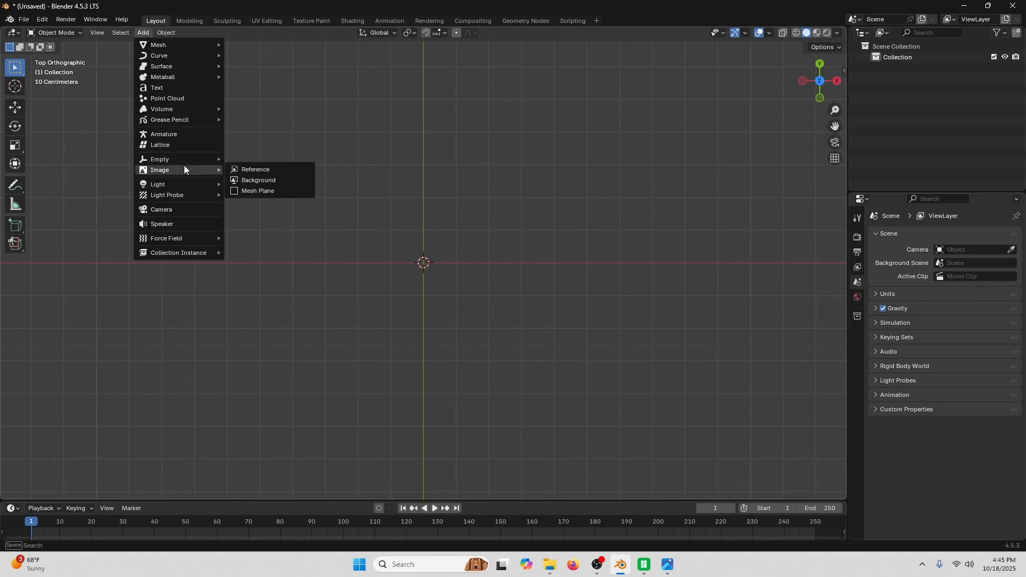
click(257, 169)
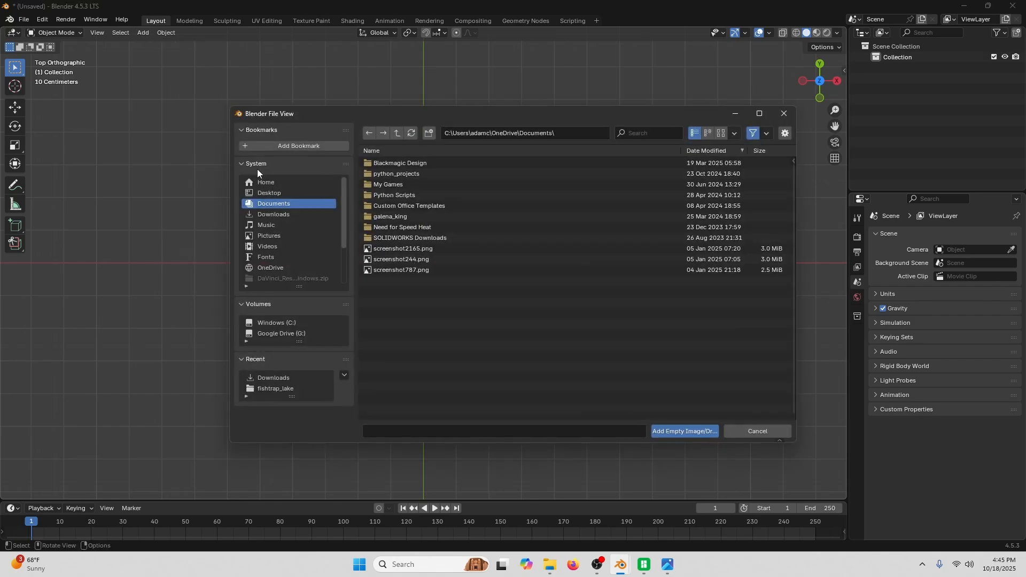
click(276, 215)
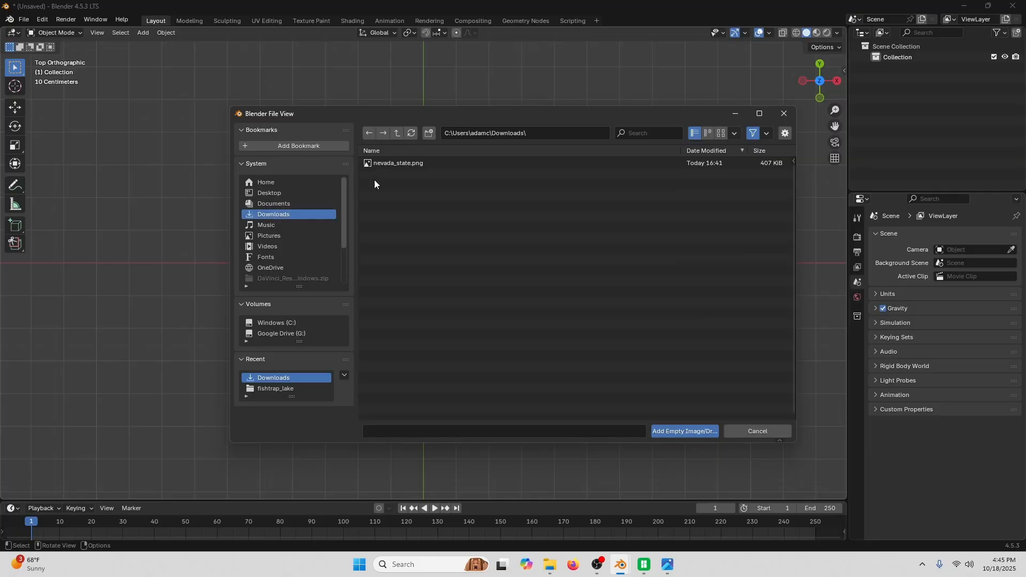
click(409, 164)
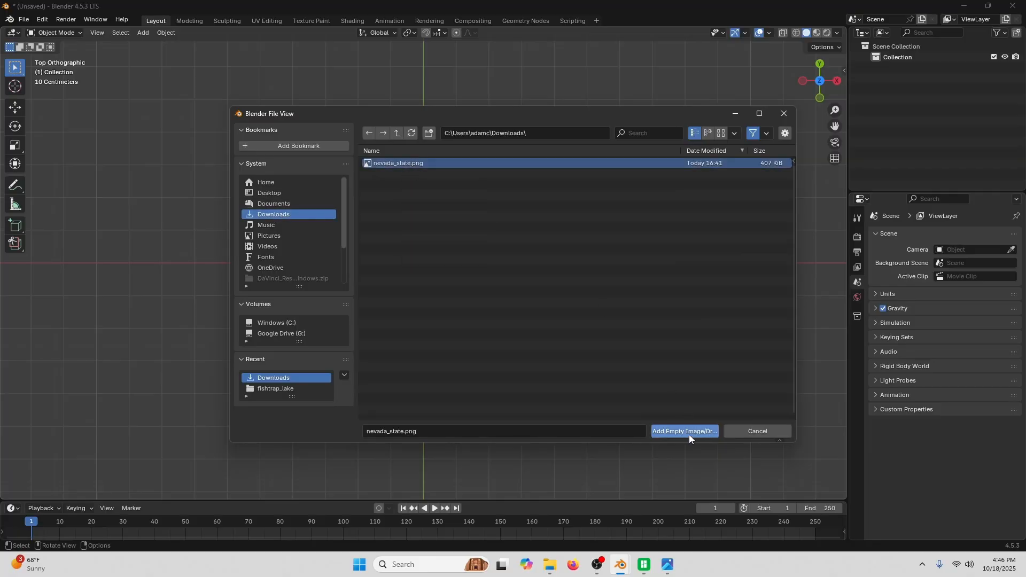
click(687, 430)
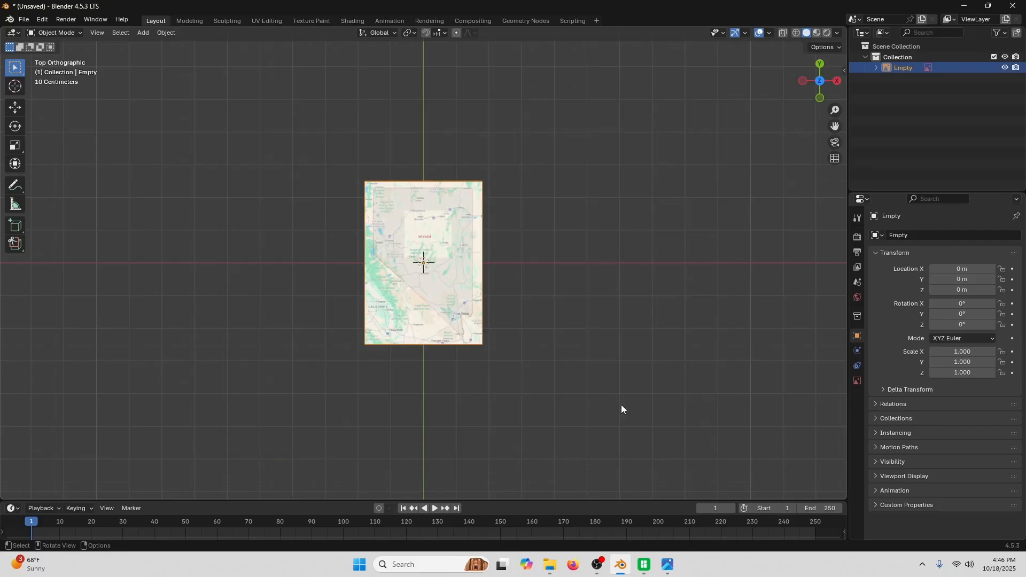
Add a Bézier curve to the scene over the Nevada map image.
scroll(399, 247, up, 4)
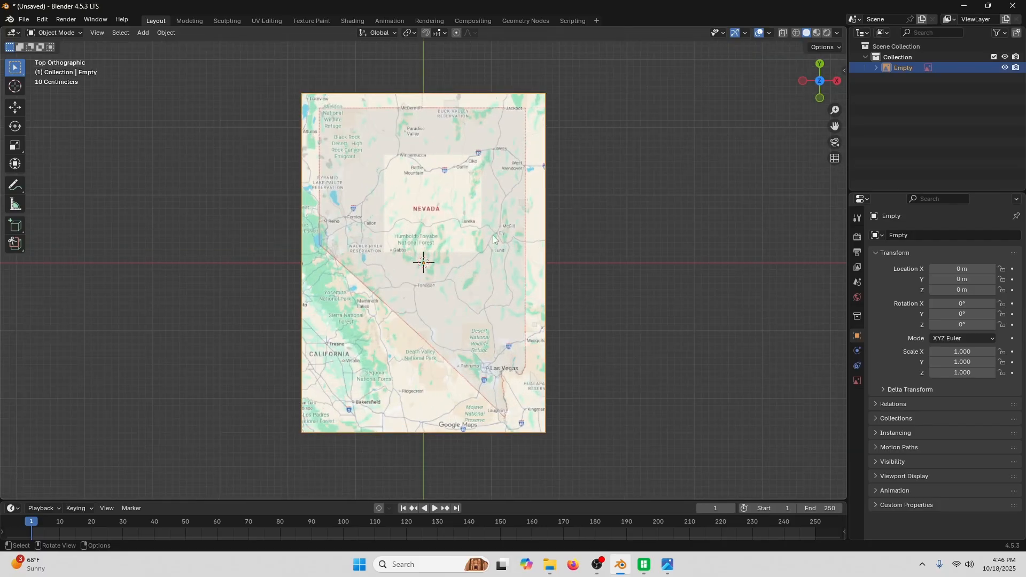
scroll(420, 211, up, 1)
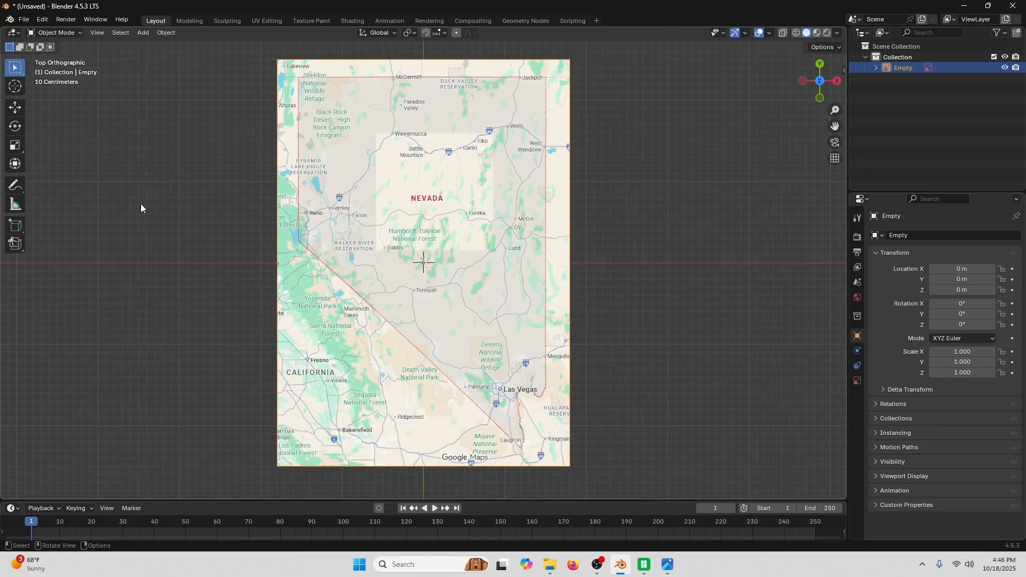
click(143, 33)
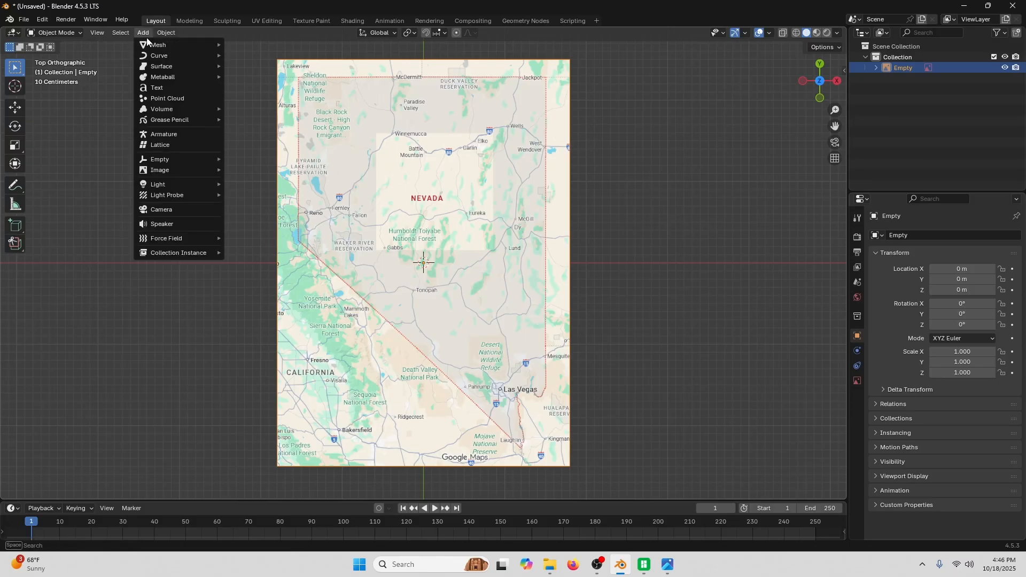
mouse_move(155, 54)
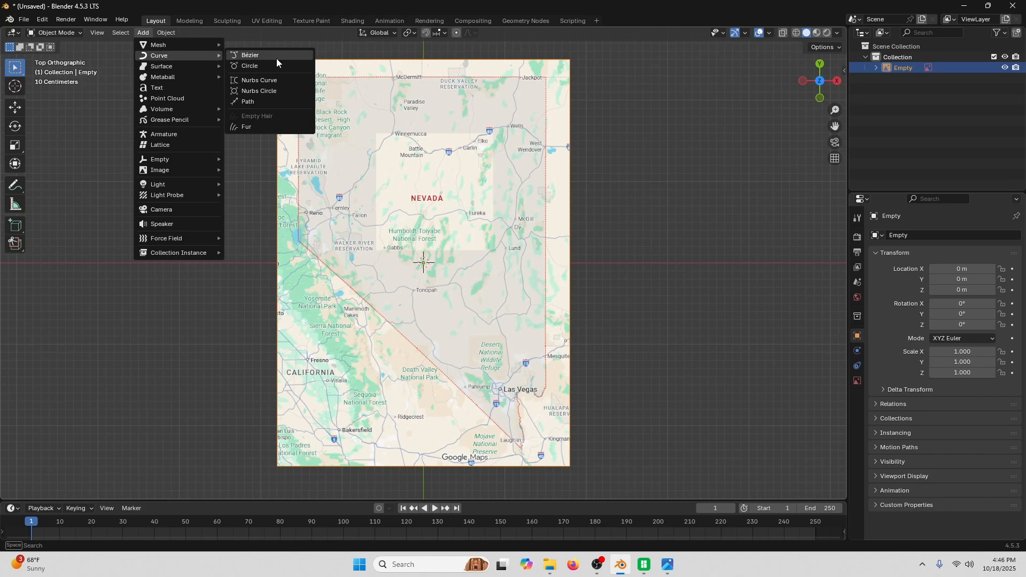
click(274, 56)
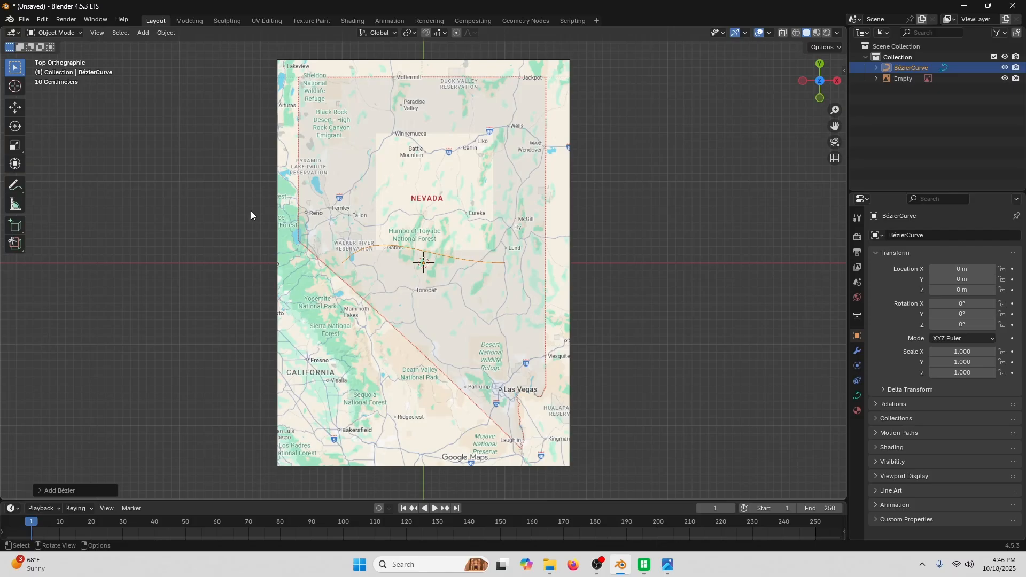
Enter Edit Mode on the Bézier curve and delete all of its vertices.
click(907, 68)
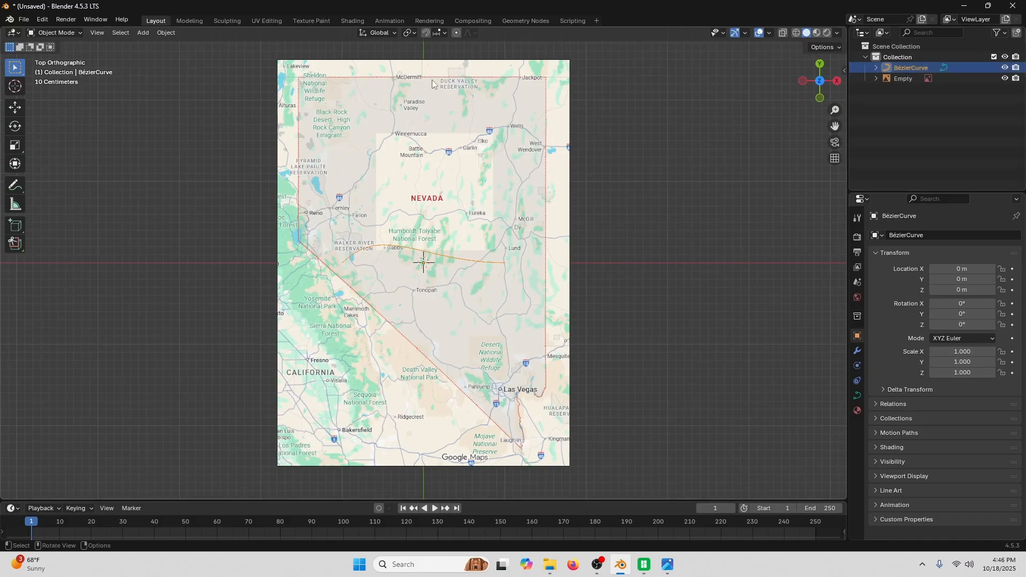
click(76, 34)
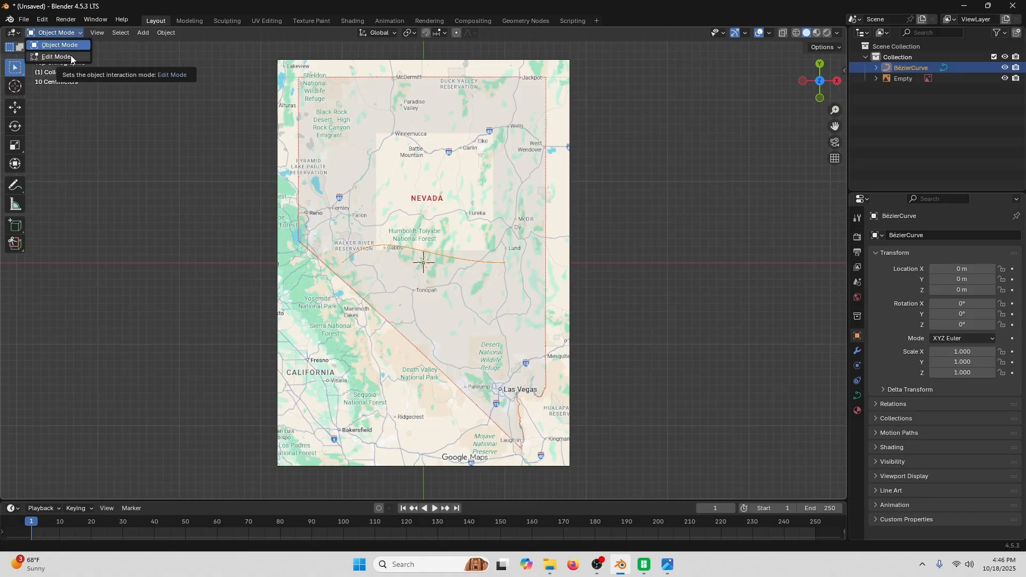
click(69, 56)
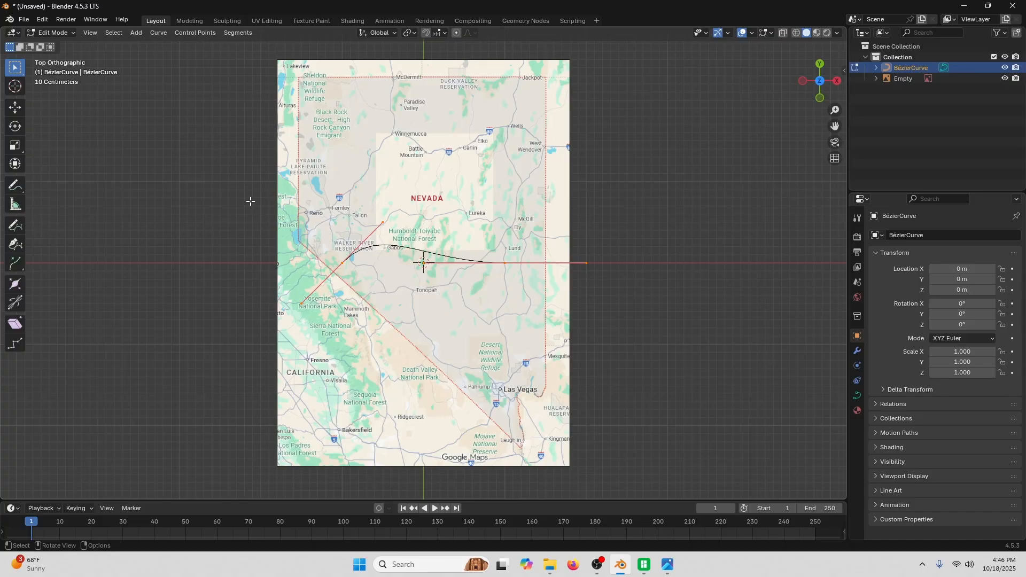
drag(248, 200, 662, 350)
key(x)
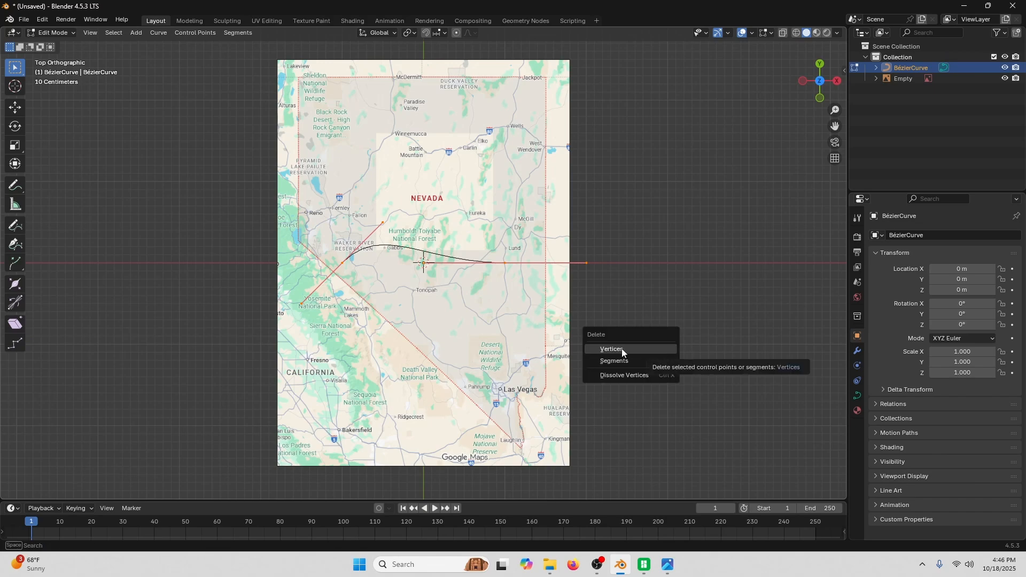
click(621, 349)
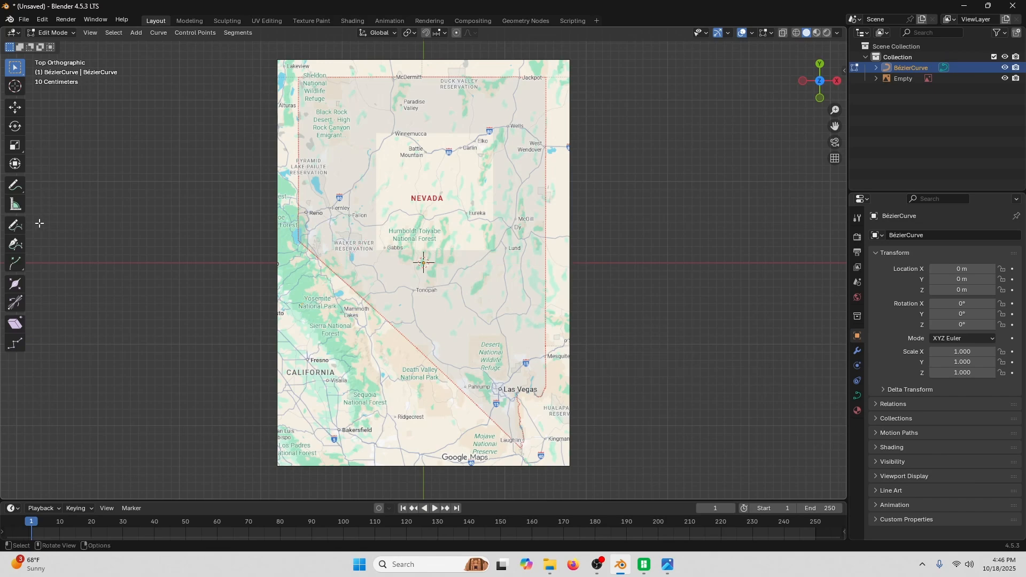
Trace Nevada's straight borders with the Curve Pen from the southern tip through the western bend and both northern corners to the southeastern corner.
click(16, 246)
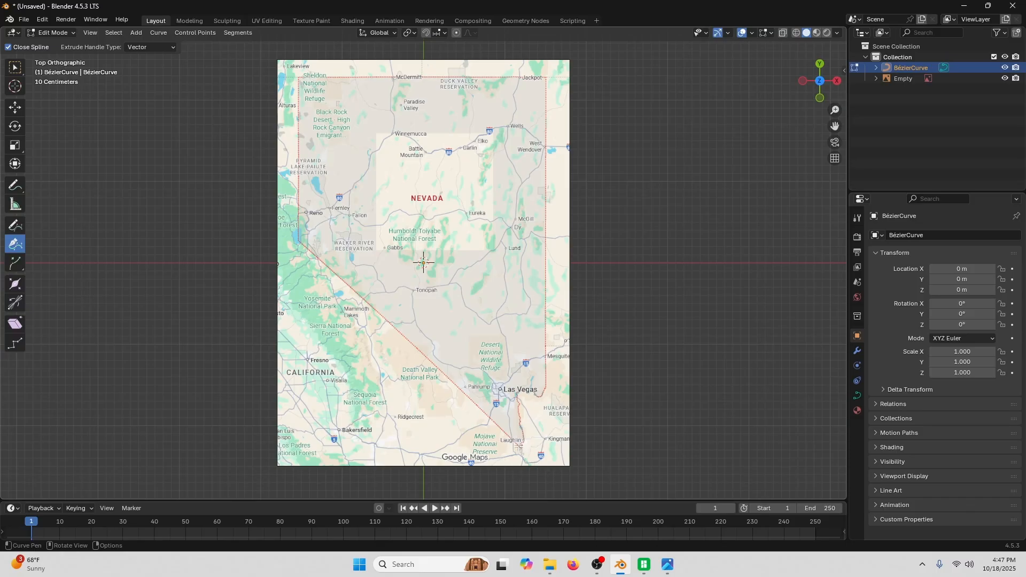
click(520, 447)
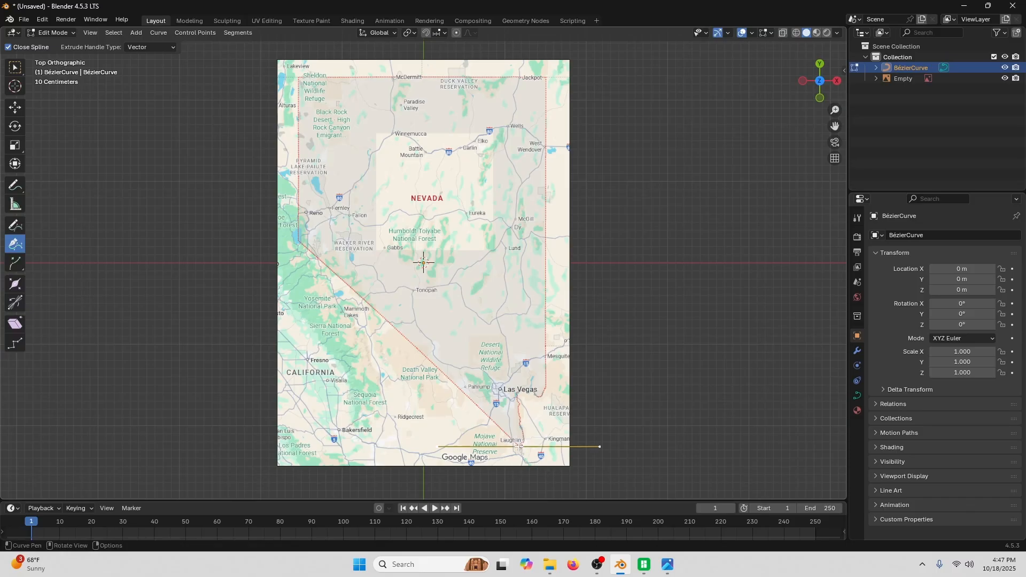
click(297, 240)
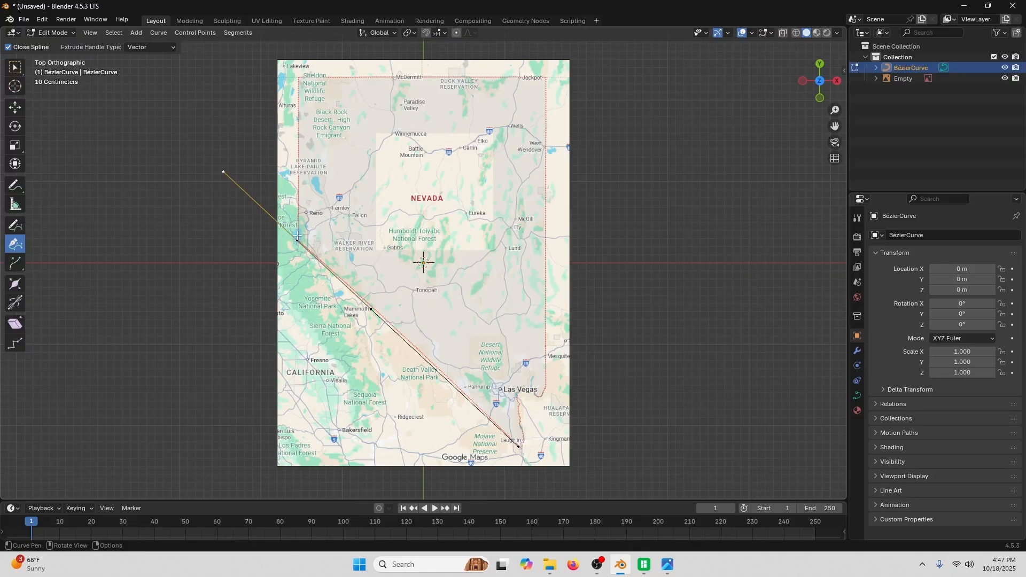
click(298, 76)
drag(546, 77, 628, 76)
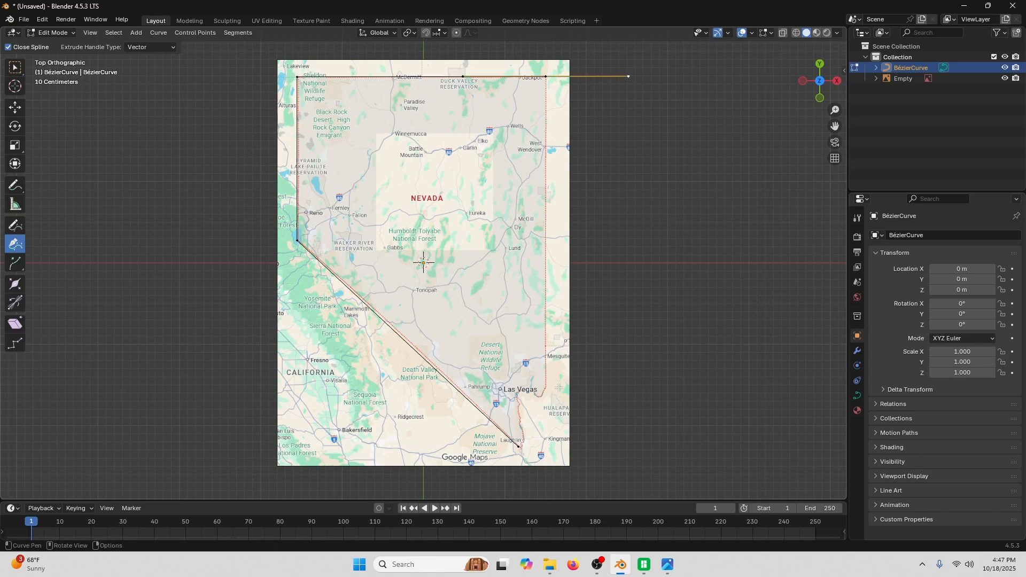
click(559, 388)
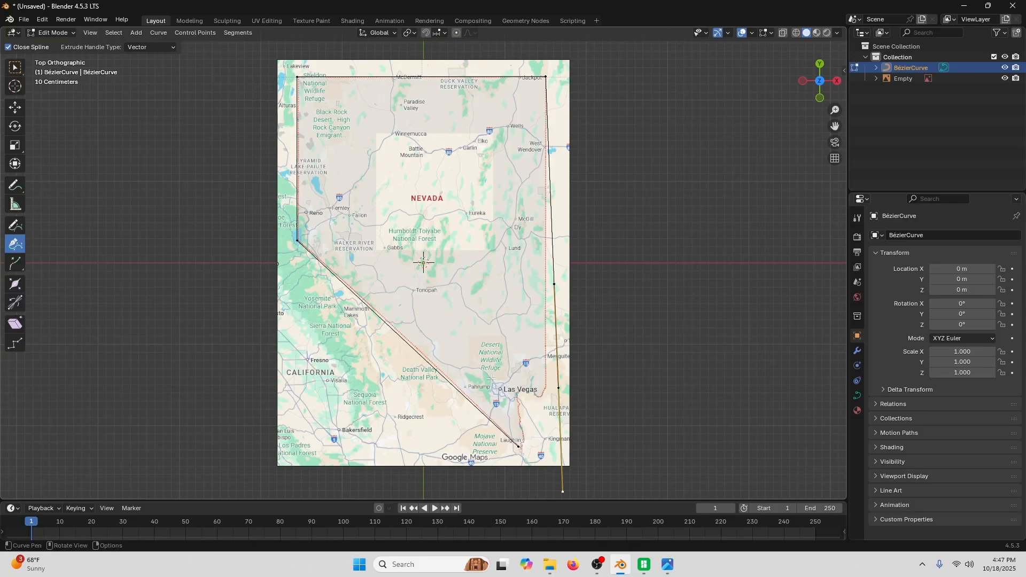
Move the curve's southeastern point onto the border corner east of Las Vegas, about -0.158 m in X and 0.011 m in Y.
click(15, 68)
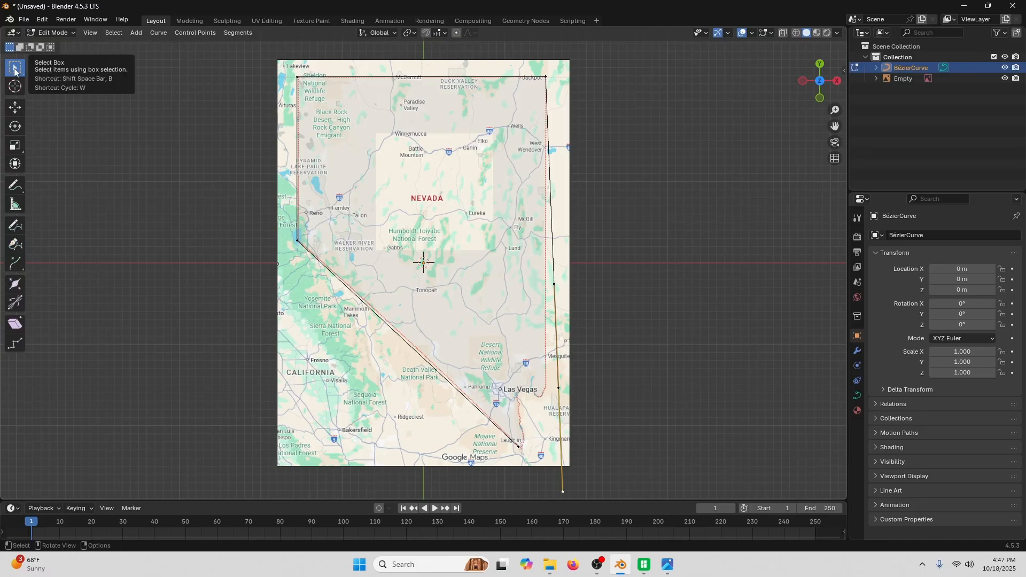
scroll(575, 411, up, 1)
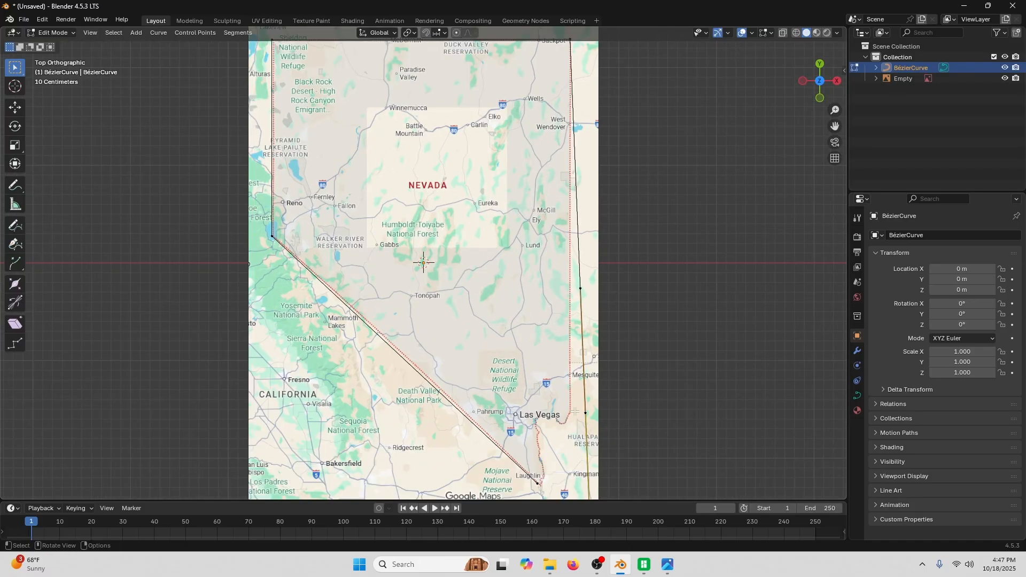
scroll(574, 411, up, 1)
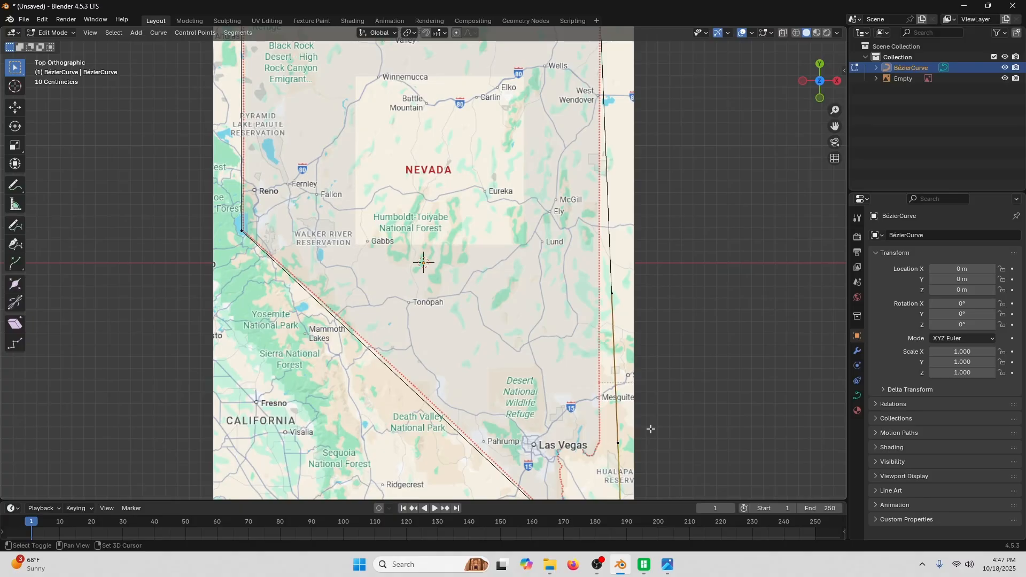
shift+middle_drag(653, 431, 494, 295)
scroll(481, 298, up, 4)
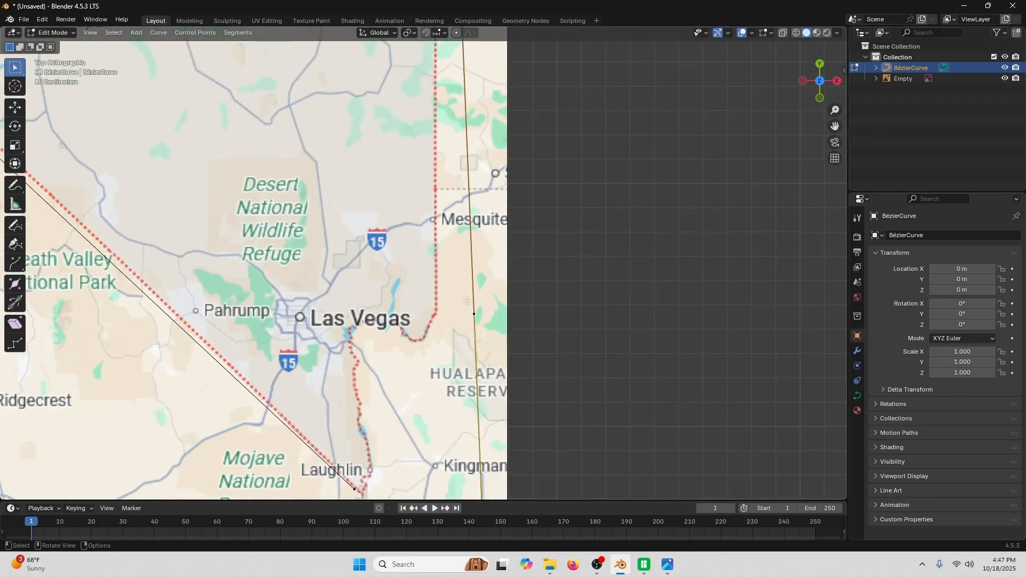
drag(539, 284, 457, 337)
key(g)
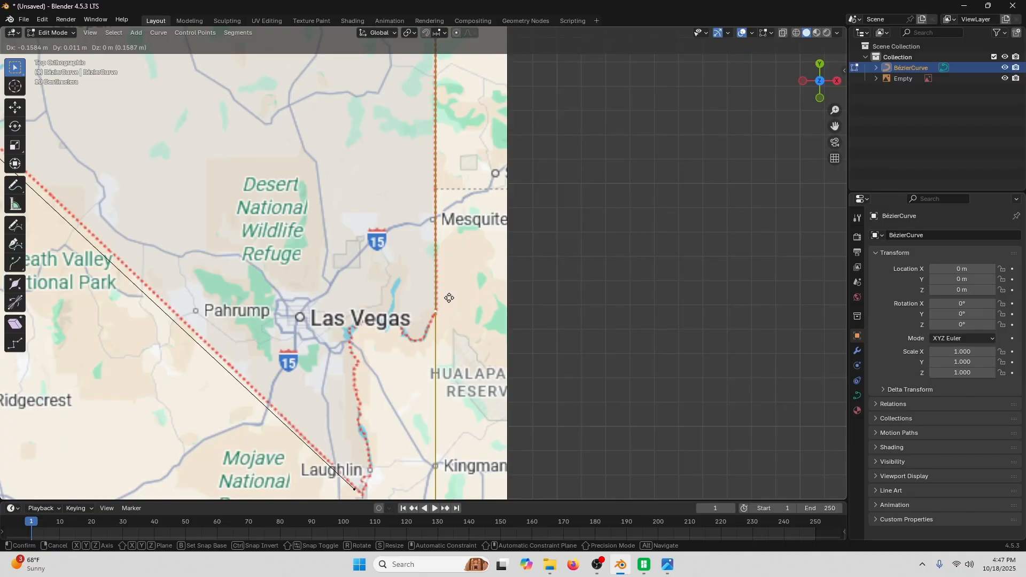
click(449, 297)
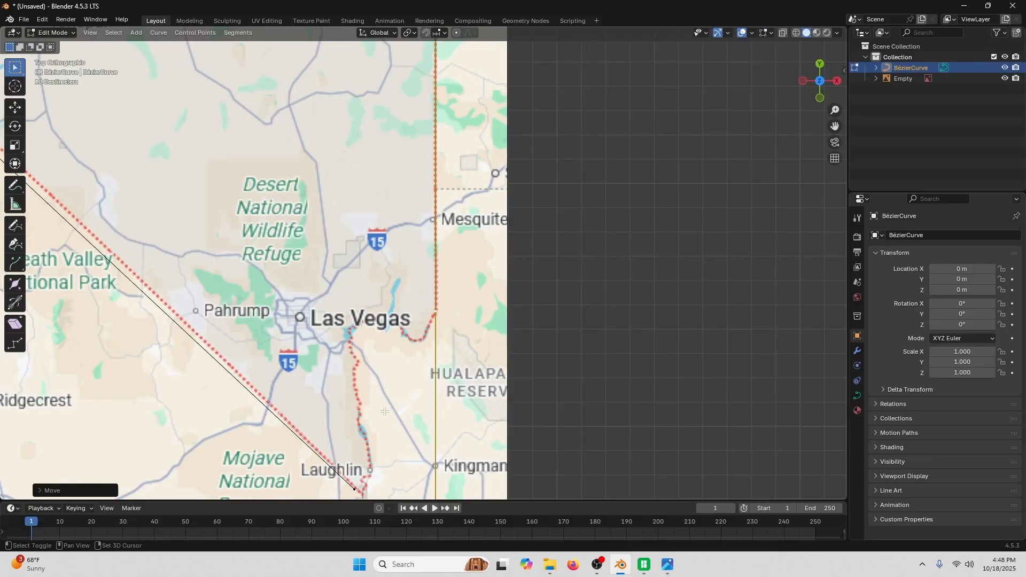
Move the curve's southern point onto the border tip south of Laughlin, about 0.04 m in X and -0.03 m in Y.
shift+middle_drag(385, 412, 434, 228)
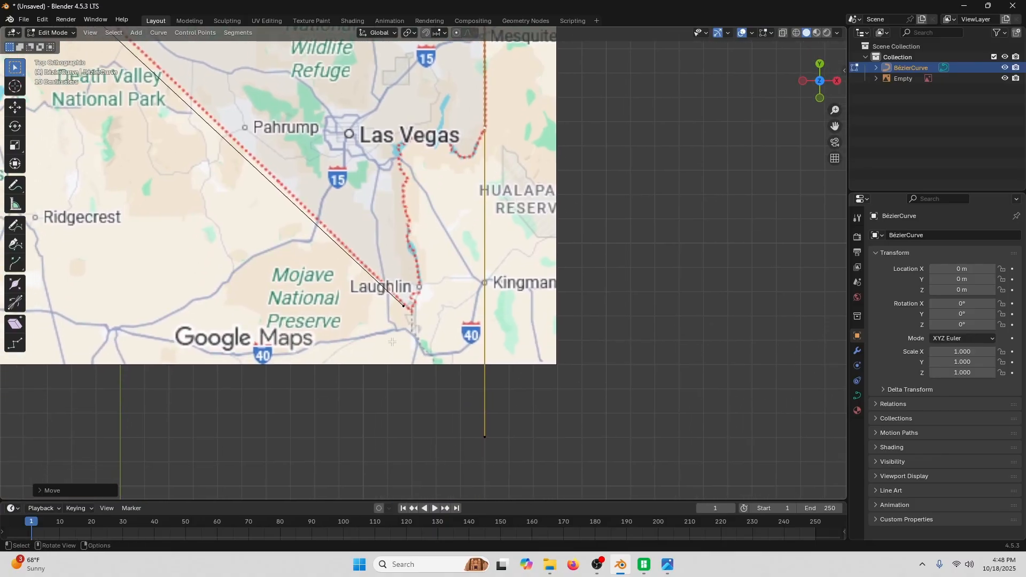
click(420, 288)
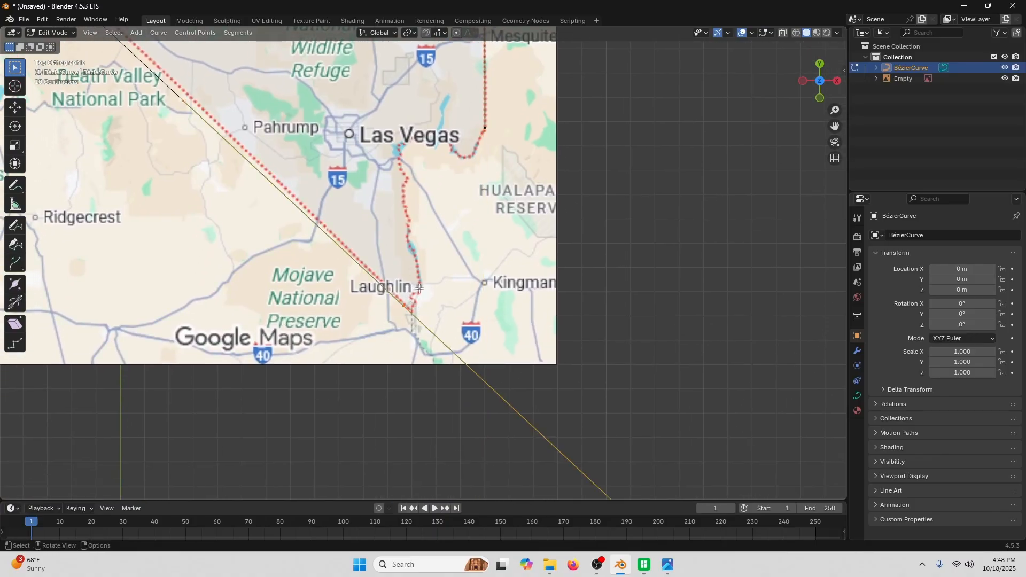
key(g)
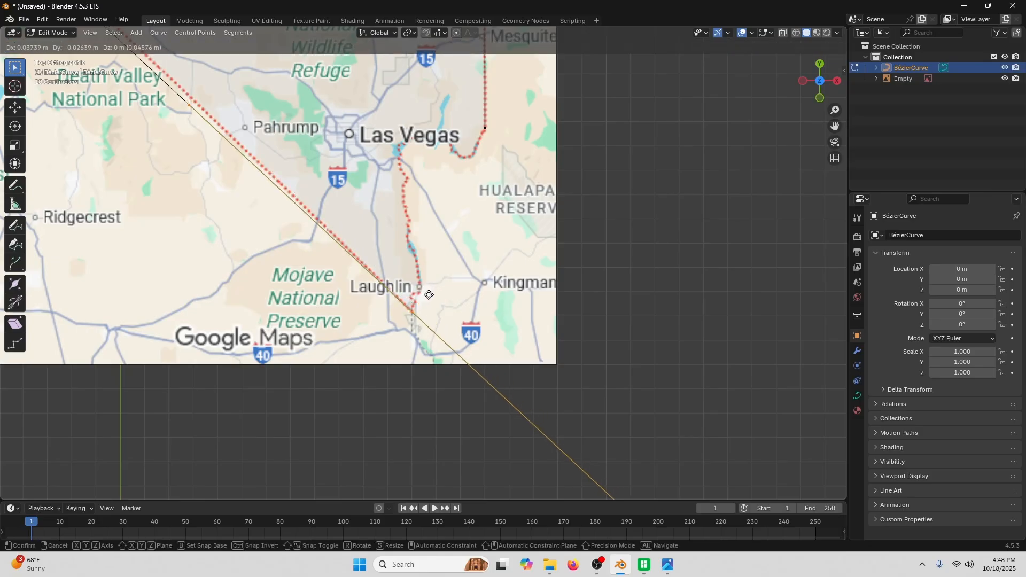
click(427, 295)
Move the curve's western bend point, south of Reno, onto the border corner, about 0.019 m in X.
scroll(391, 286, down, 3)
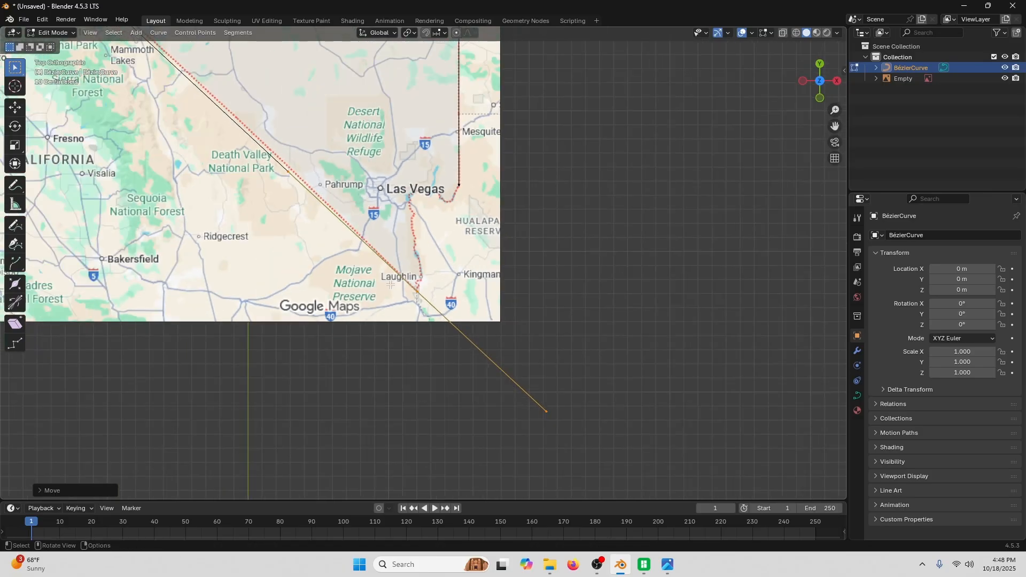
shift+middle_drag(267, 102, 424, 291)
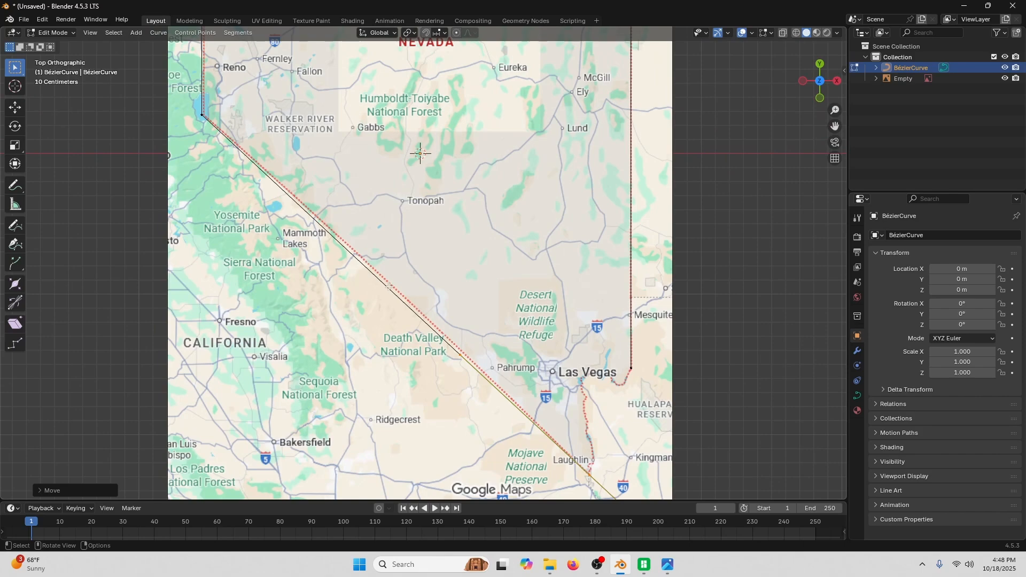
key(ctrl+z)
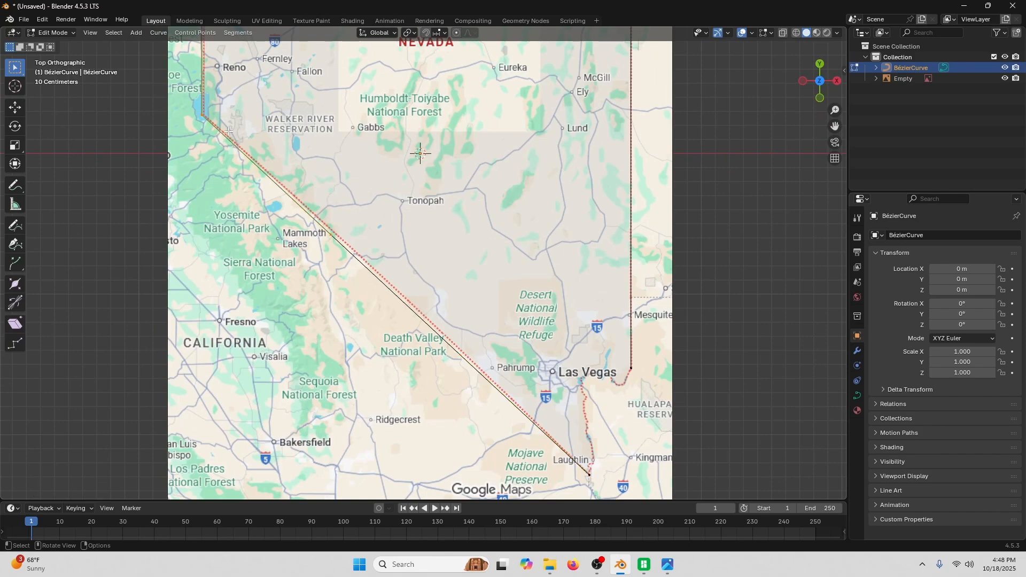
key(g)
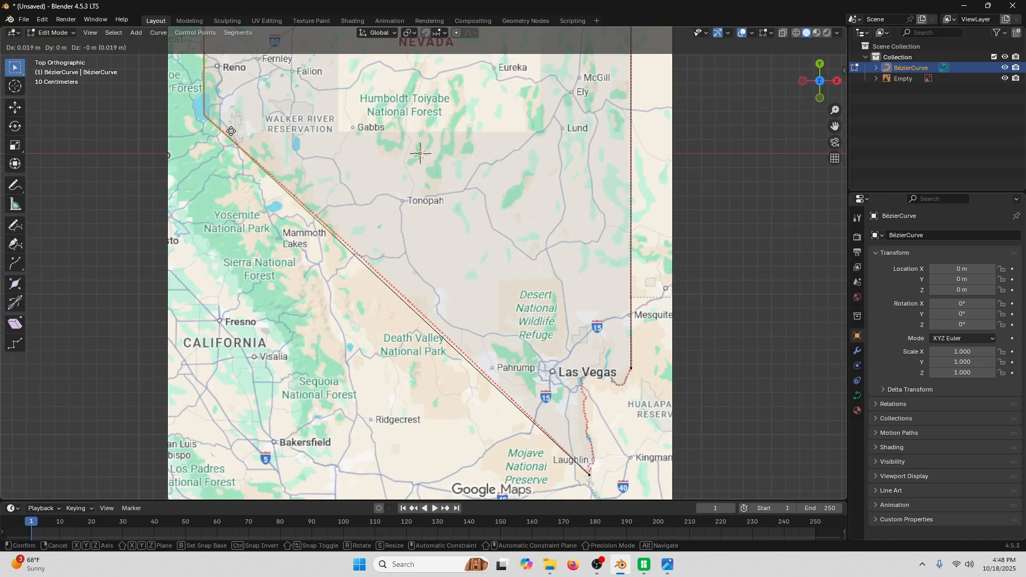
click(226, 135)
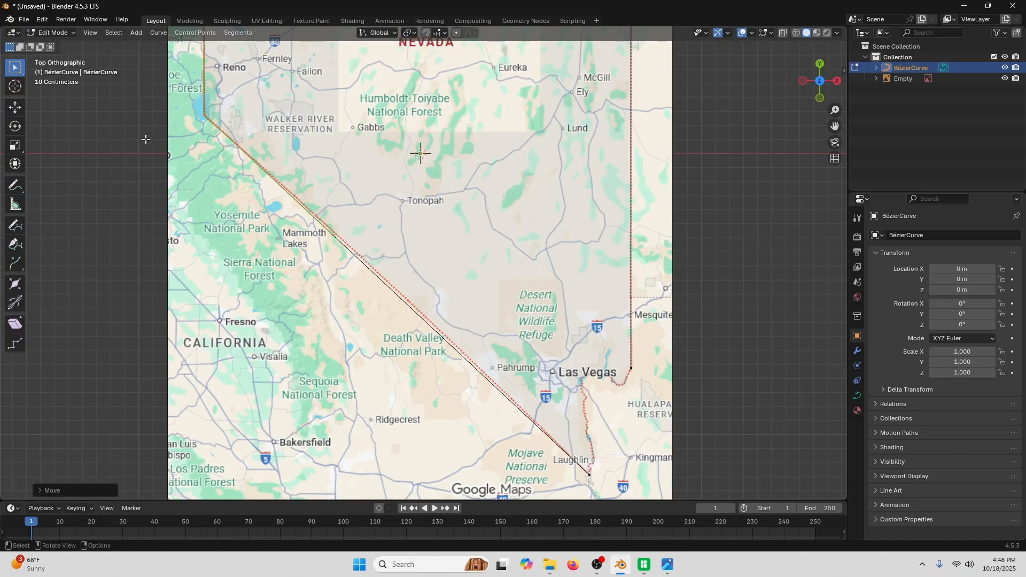
key(ctrl+z)
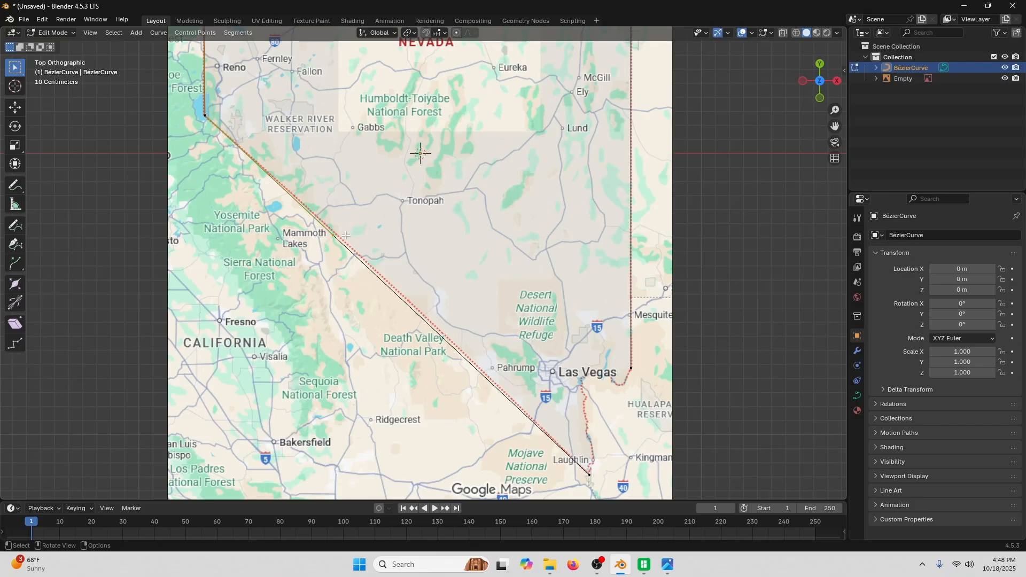
Reposition the western bend's and southern tip's handles along the diagonal segment so it follows the dotted California border.
key(g)
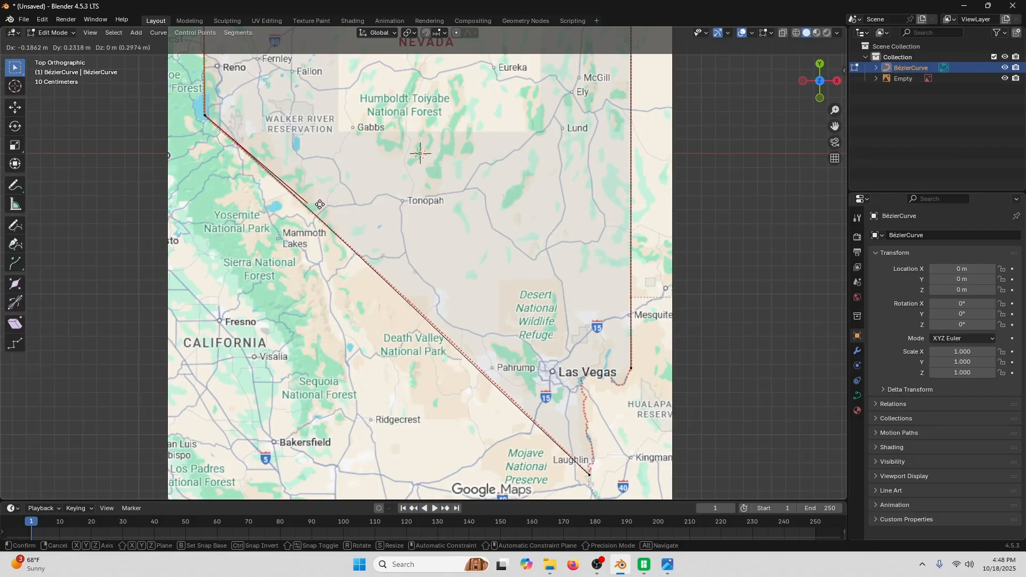
click(319, 205)
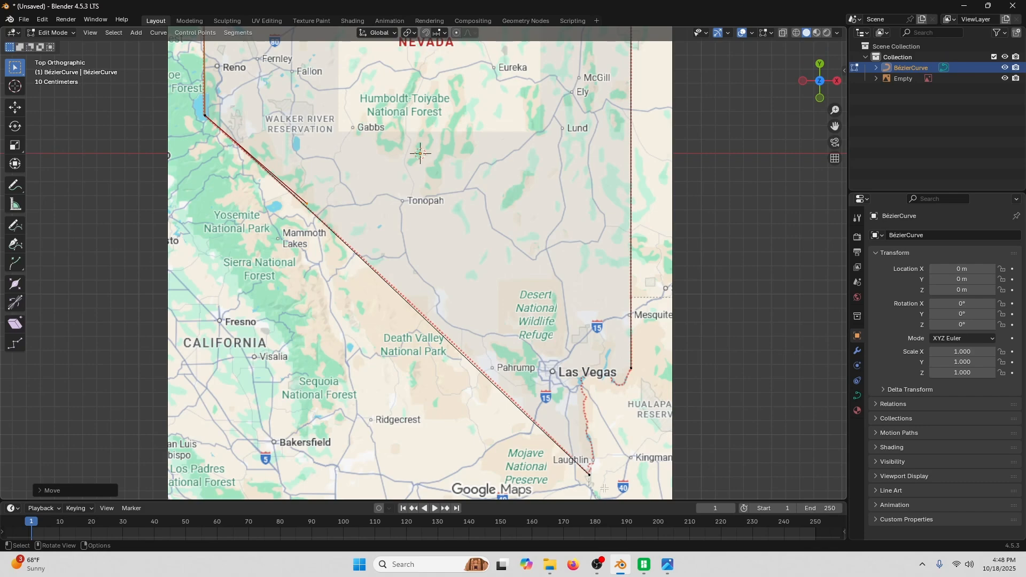
click(578, 459)
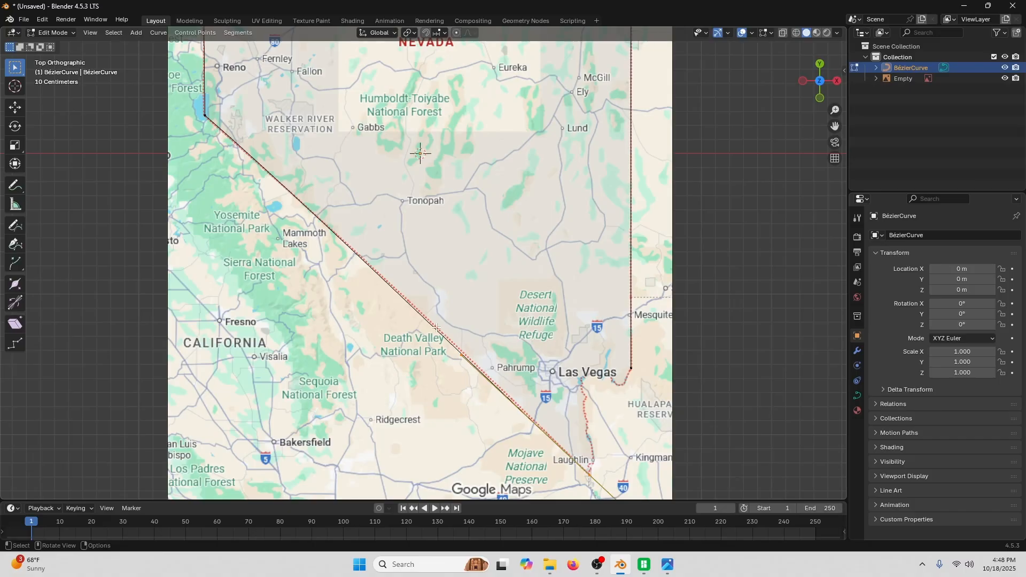
key(g)
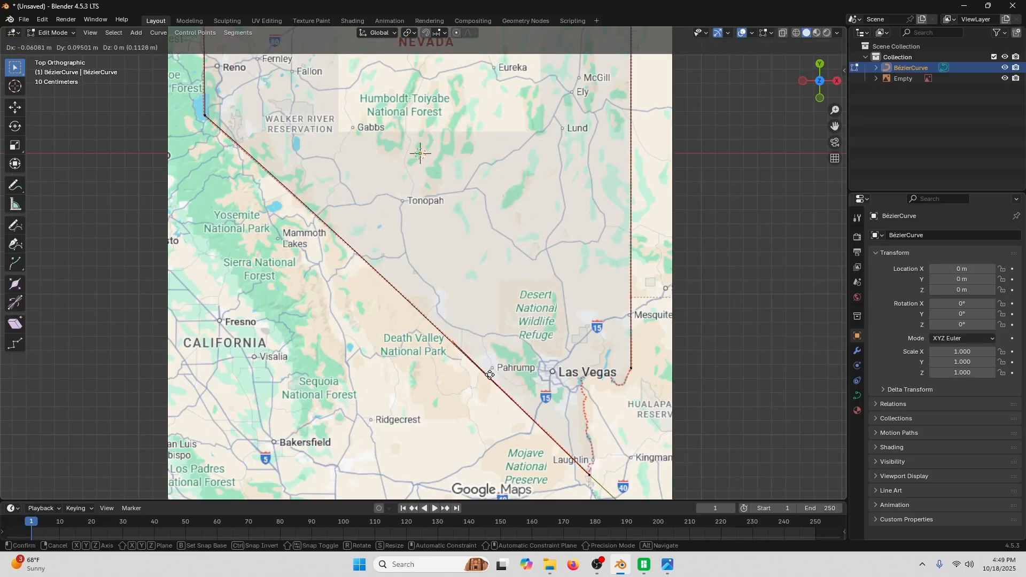
click(484, 368)
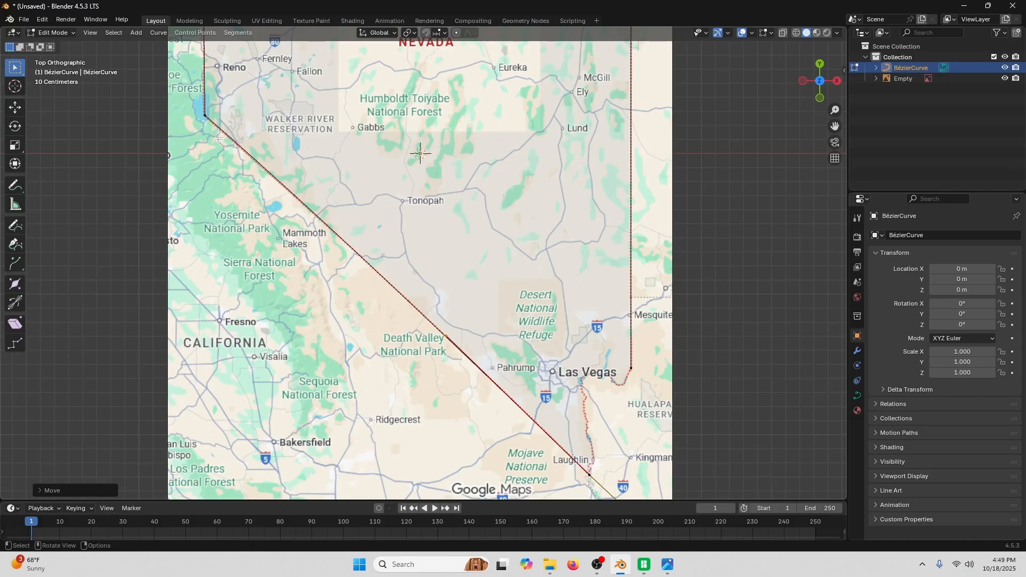
Move the curve's northwestern point onto the state's border corner near the Sheldon National Wildlife Refuge.
shift+middle_drag(219, 138, 386, 421)
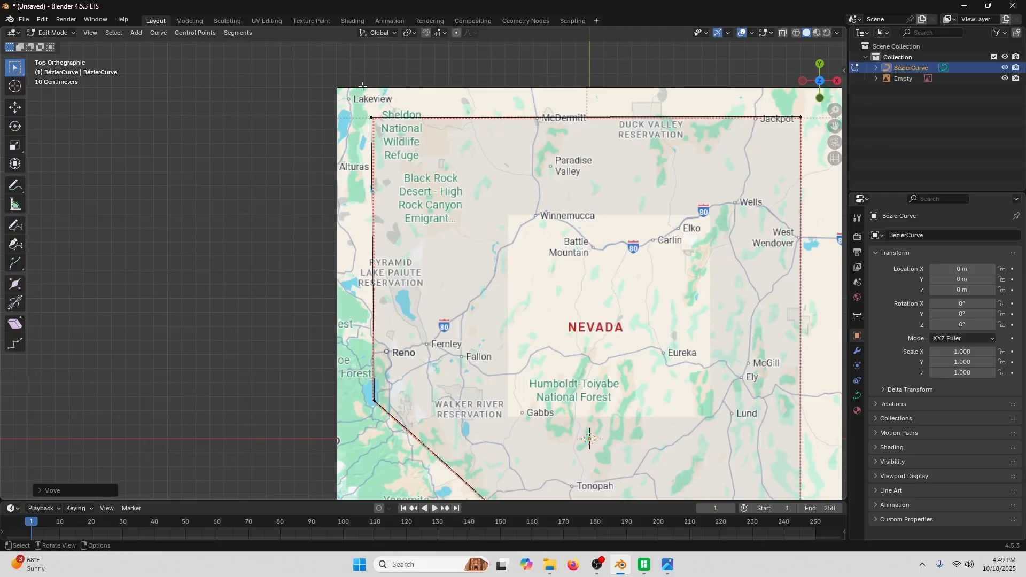
scroll(362, 85, up, 4)
key(g)
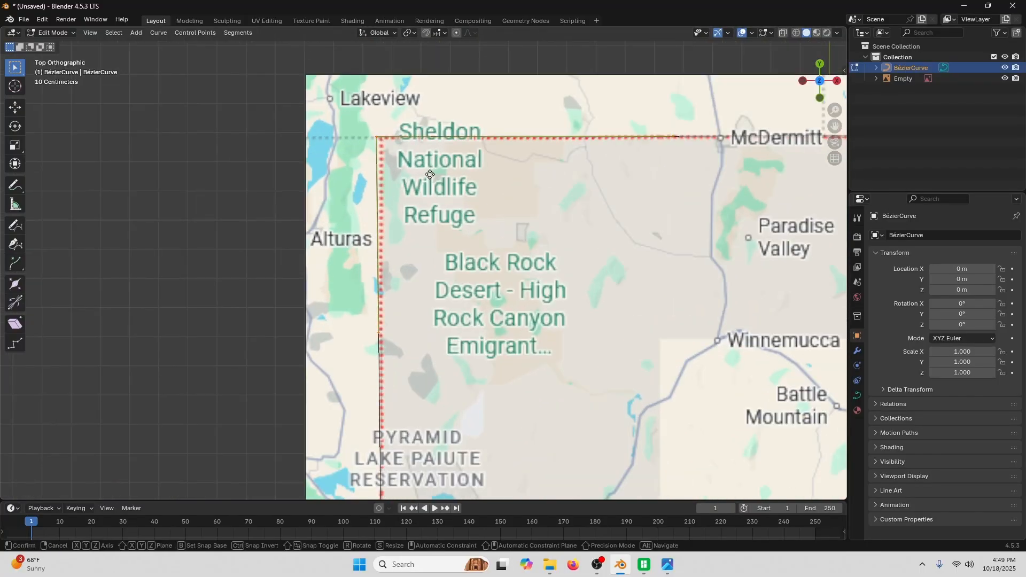
click(433, 178)
scroll(434, 179, down, 2)
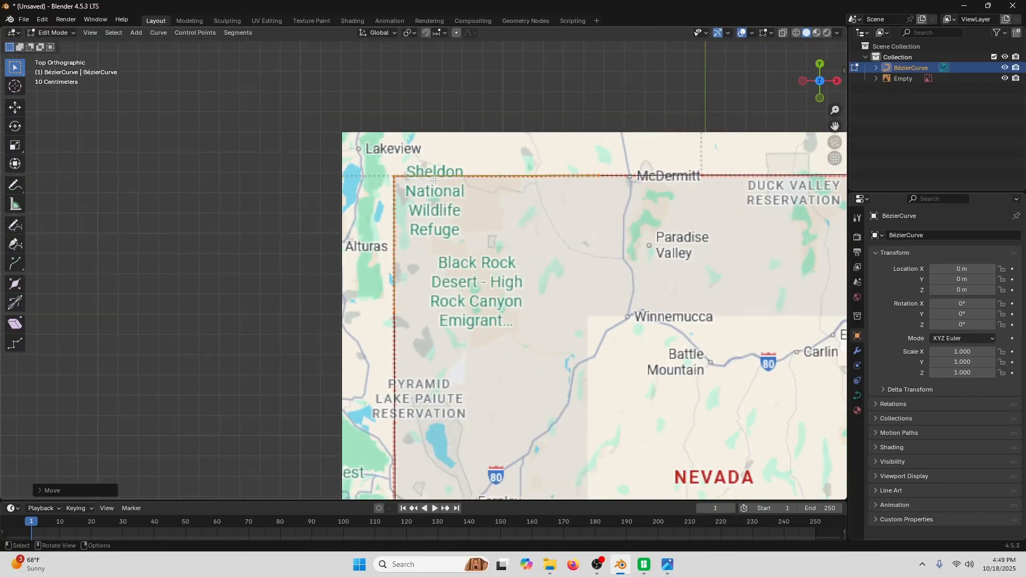
Nudge the western bend point south of Reno more precisely onto the dotted border corner.
shift+middle_drag(441, 475, 421, 262)
scroll(422, 262, up, 3)
drag(324, 434, 357, 461)
key(g)
click(371, 469)
scroll(483, 216, down, 4)
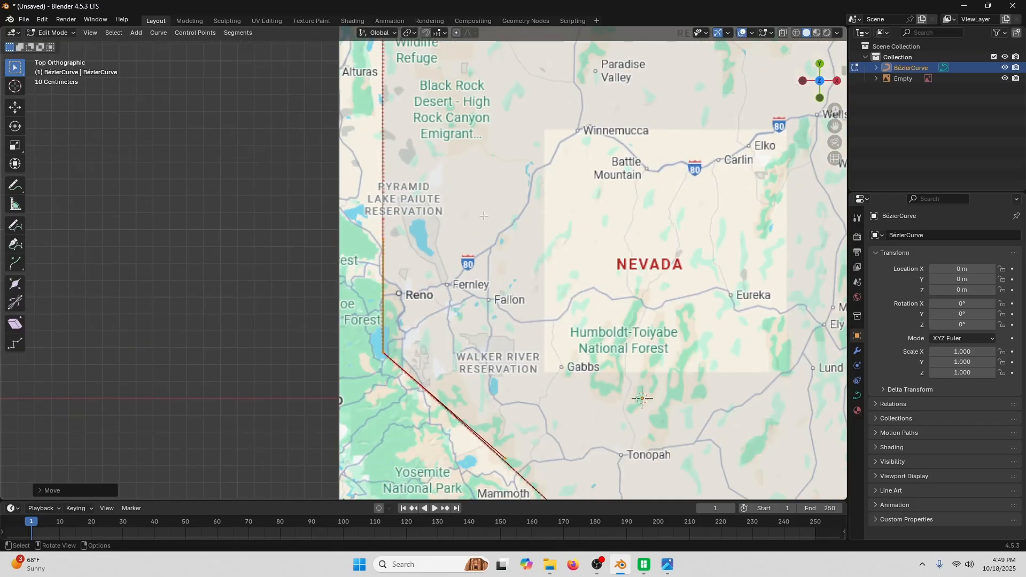
Move the curve's northeastern point onto the border corner east of Jackpot, about 0.008 m in X and -0.011 m in Y.
shift+middle_drag(483, 216, 96, 390)
scroll(587, 87, up, 5)
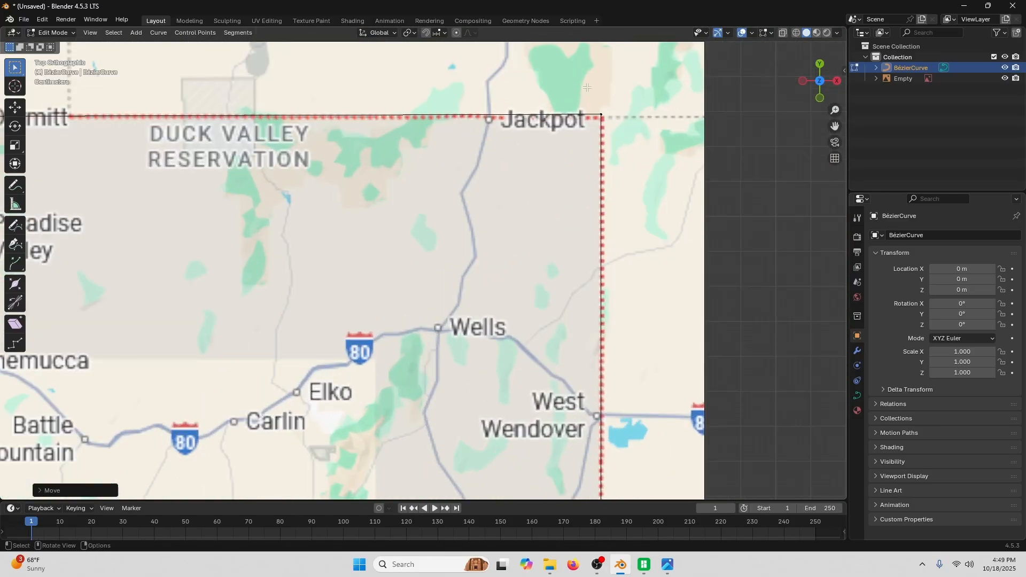
drag(587, 87, 635, 165)
key(g)
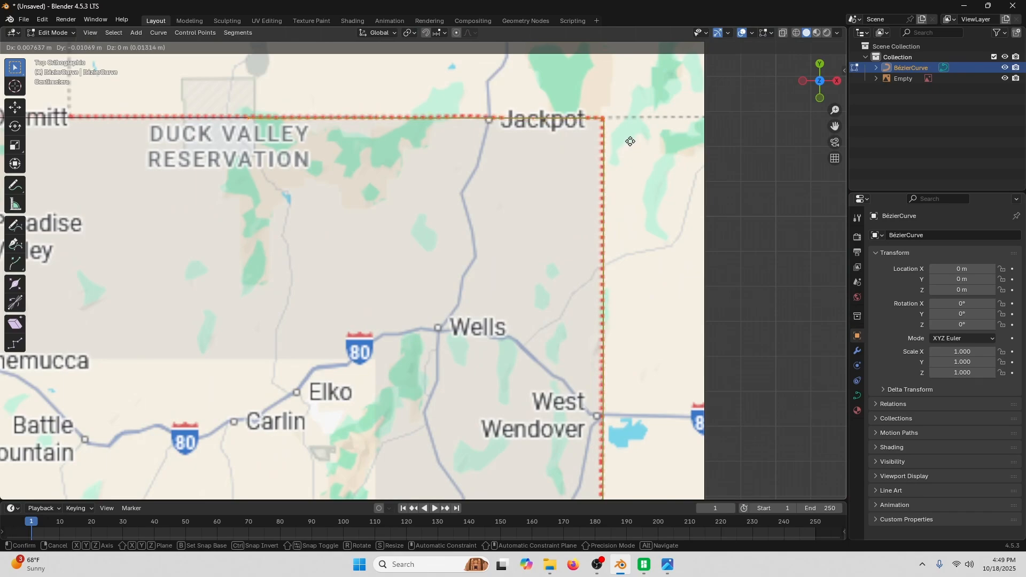
click(630, 142)
Try to trace the winding river border freehand with the Draw tool from the southeastern corner to the southern tip.
scroll(588, 170, down, 5)
shift+middle_drag(550, 386, 529, 162)
scroll(537, 230, up, 4)
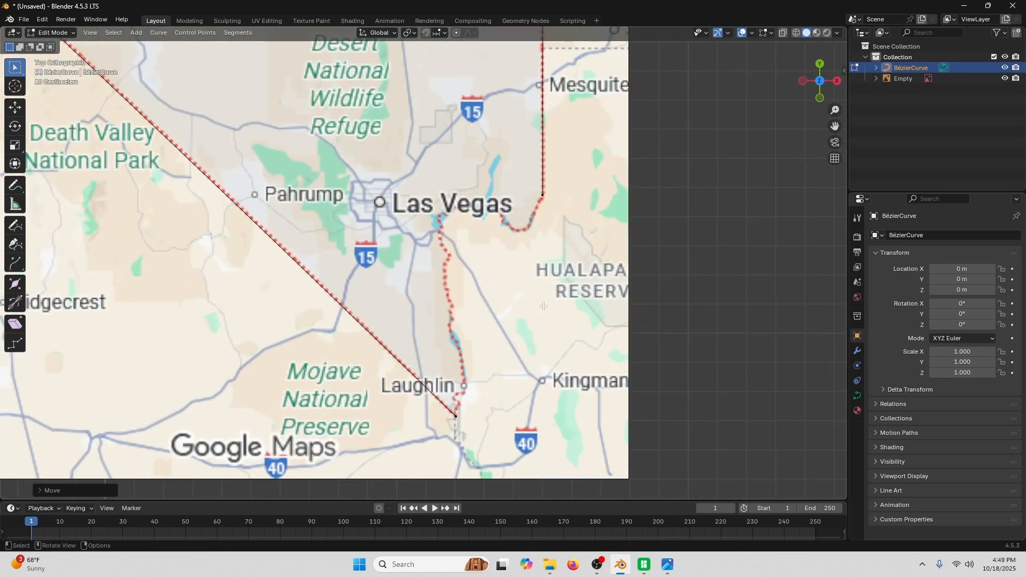
shift+middle_drag(547, 303, 460, 278)
scroll(481, 279, up, 2)
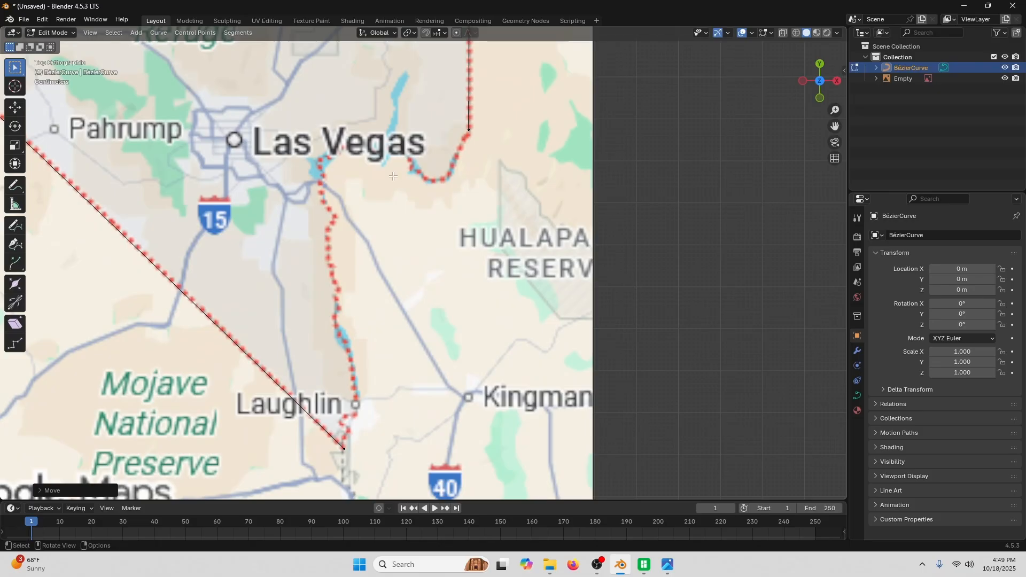
click(14, 226)
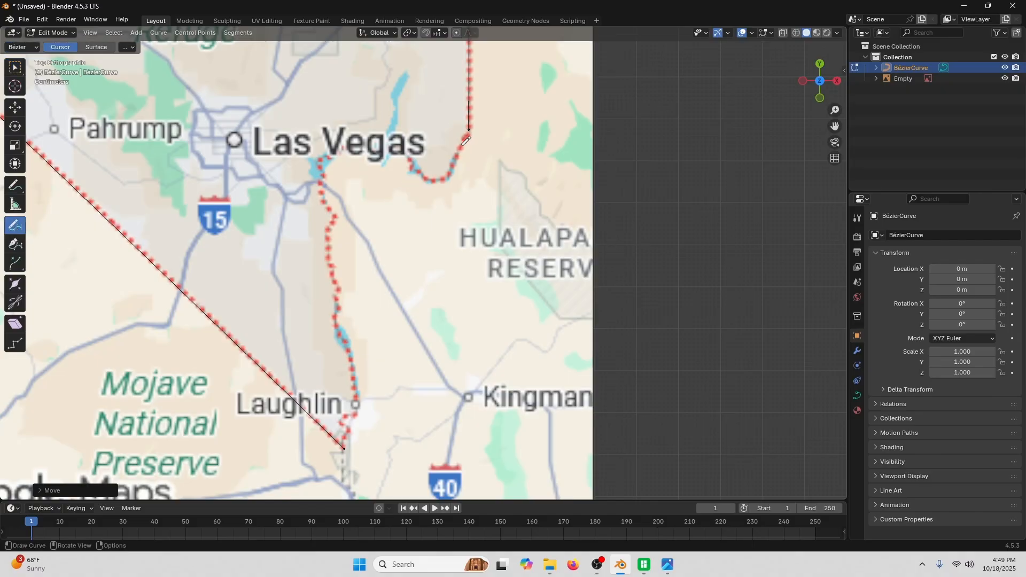
mouse_move(466, 141)
mouse_down()
mouse_move(438, 176)
mouse_move(381, 147)
mouse_move(321, 161)
mouse_move(362, 406)
mouse_move(347, 412)
mouse_move(353, 427)
mouse_up()
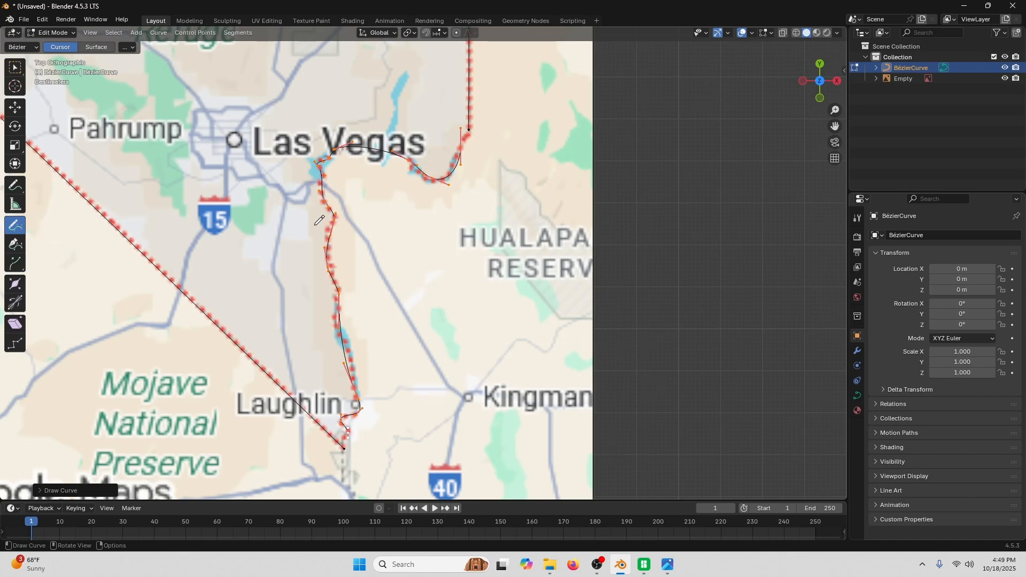
key(ctrl+z)
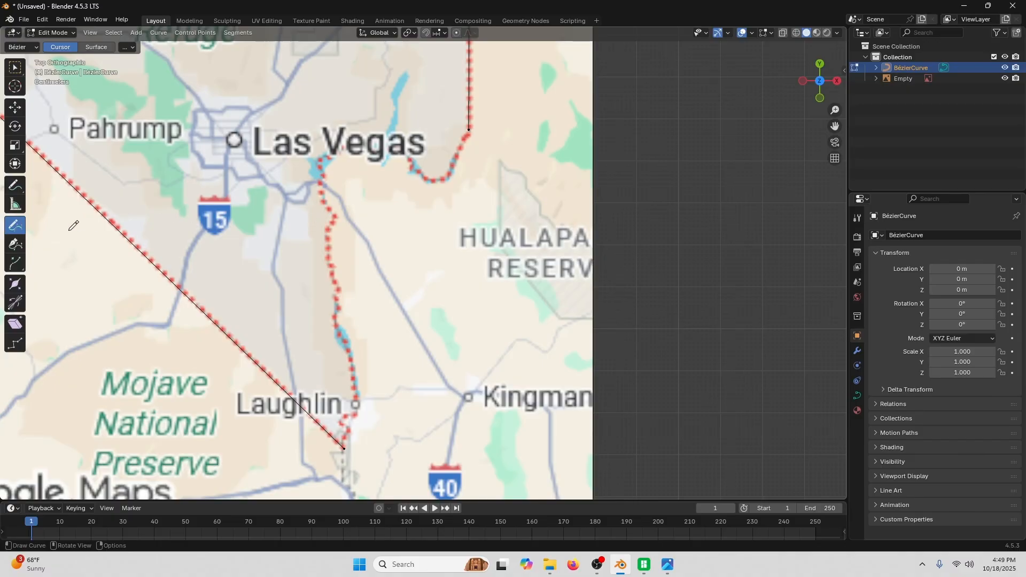
Lower the Draw tool's tolerance by several pixels and trace the winding river border from the southeastern corner past Laughlin to near the southern tip.
click(131, 50)
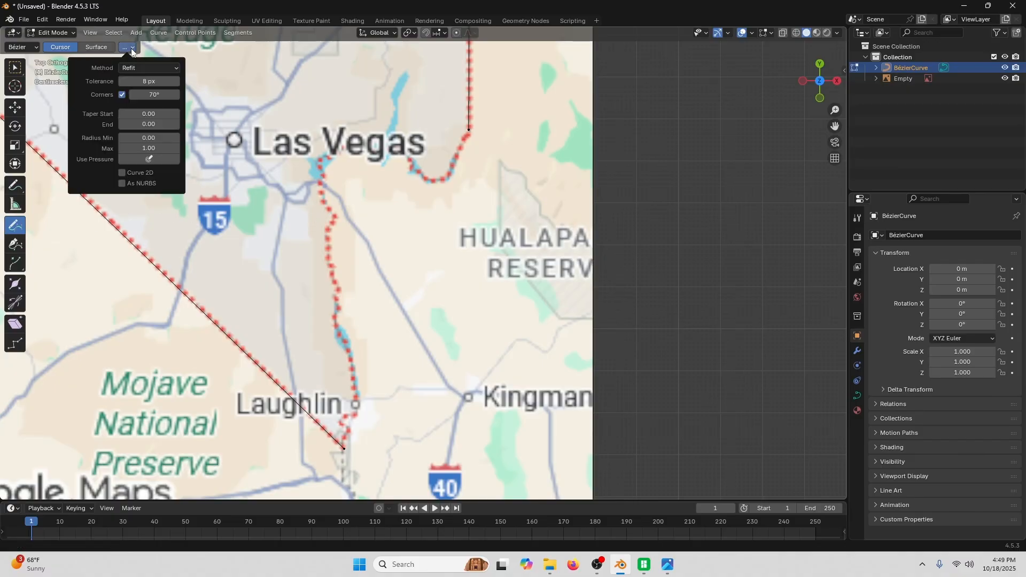
click(122, 83)
click(122, 82)
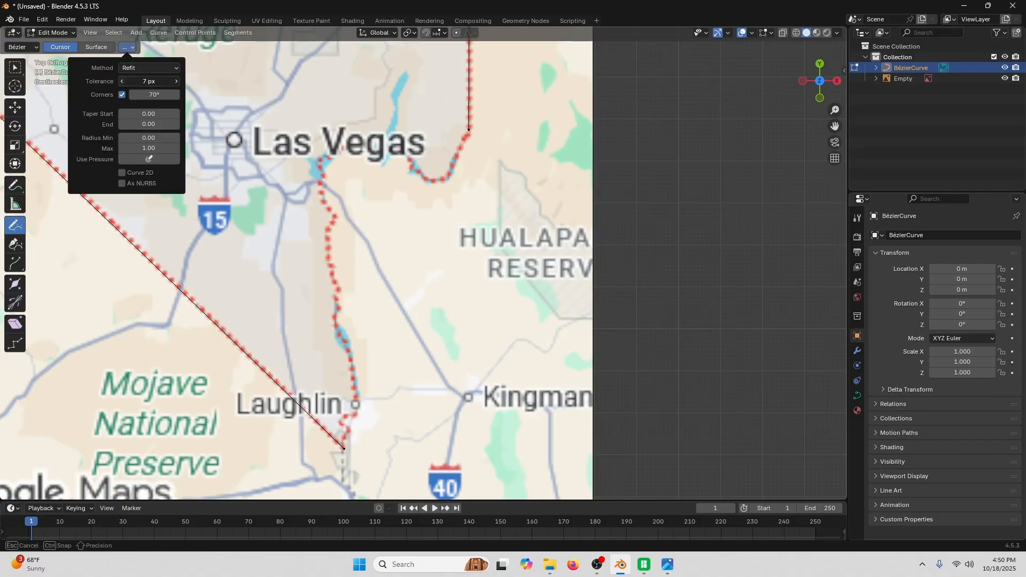
click(122, 82)
click(122, 83)
click(122, 82)
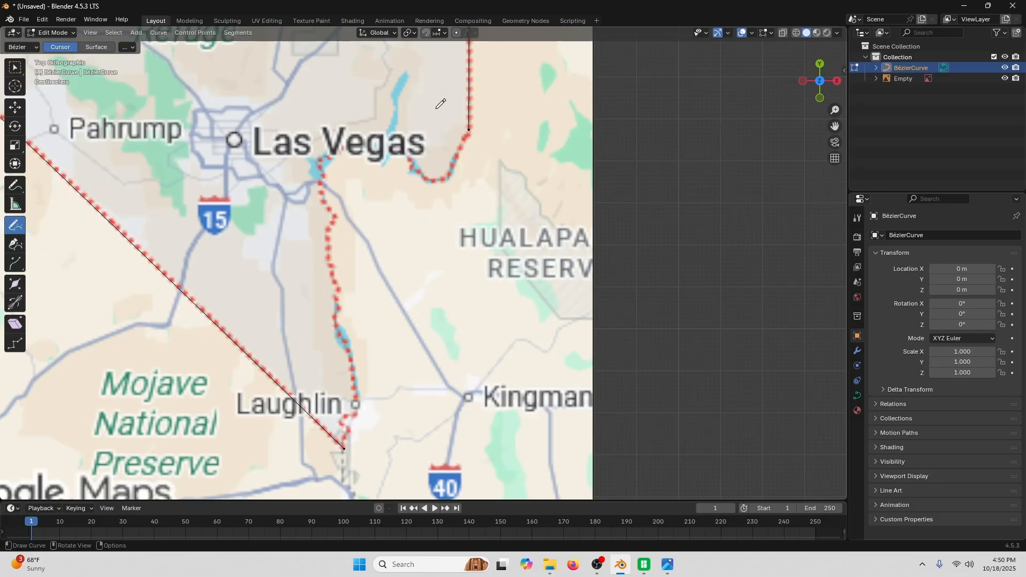
mouse_move(467, 136)
mouse_down()
mouse_move(445, 176)
mouse_move(394, 146)
mouse_move(365, 144)
mouse_move(338, 148)
mouse_move(321, 172)
mouse_move(357, 413)
mouse_move(346, 430)
mouse_up()
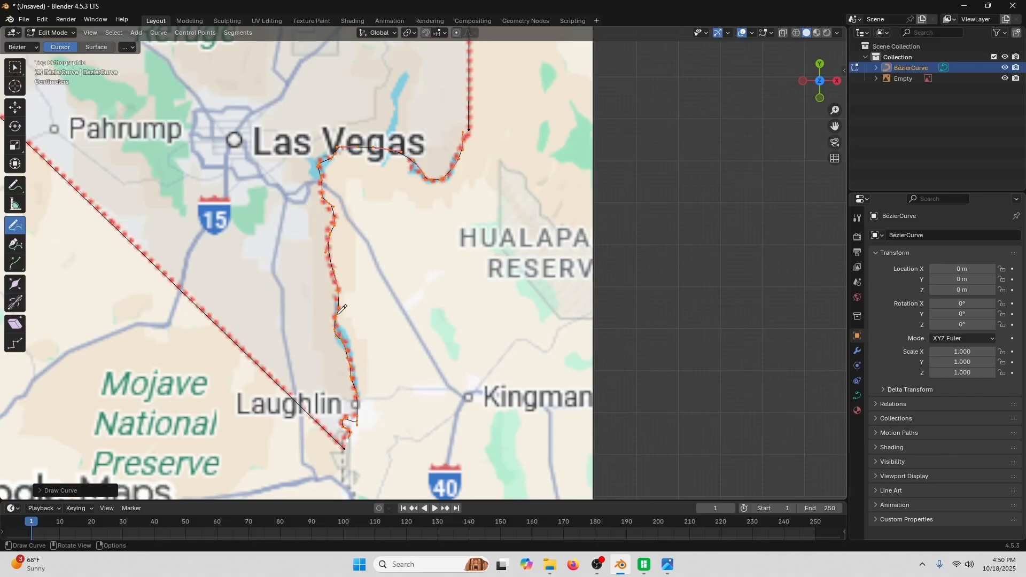
Move the curve point at the upper end of the lake north of Laughlin onto the border dots, about 0.006 m in X.
click(12, 68)
scroll(335, 293, up, 5)
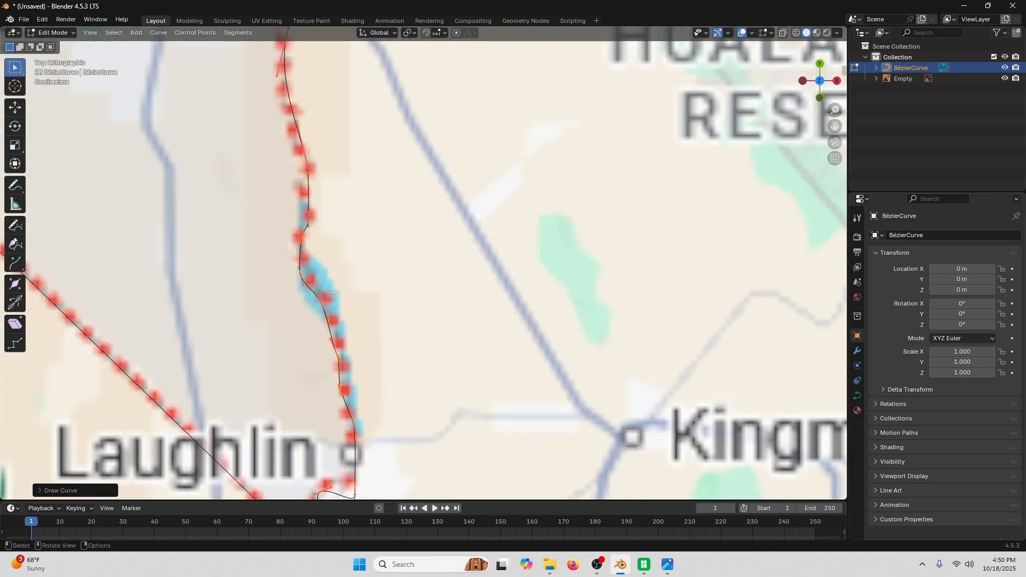
shift+middle_drag(335, 293, 412, 248)
scroll(412, 248, up, 2)
drag(320, 196, 370, 233)
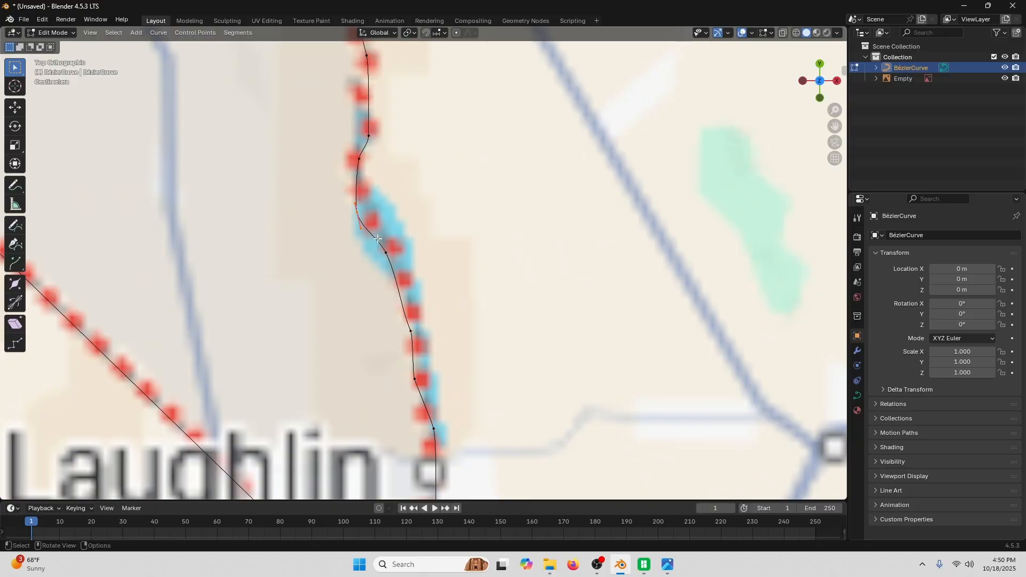
key(g)
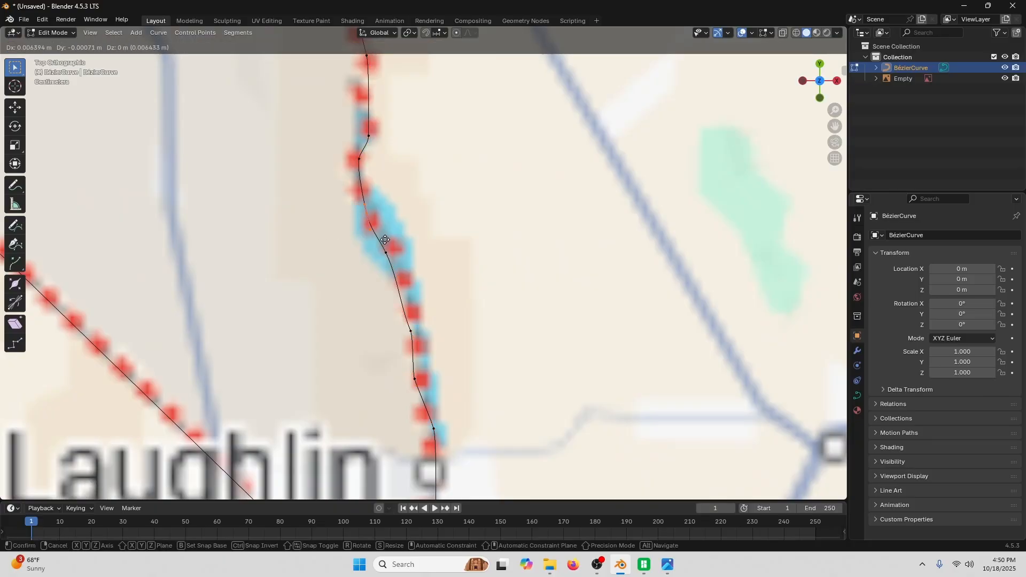
click(388, 238)
Move the curve point just north of the lake onto the border dot at the river's westward bend.
drag(339, 145, 369, 171)
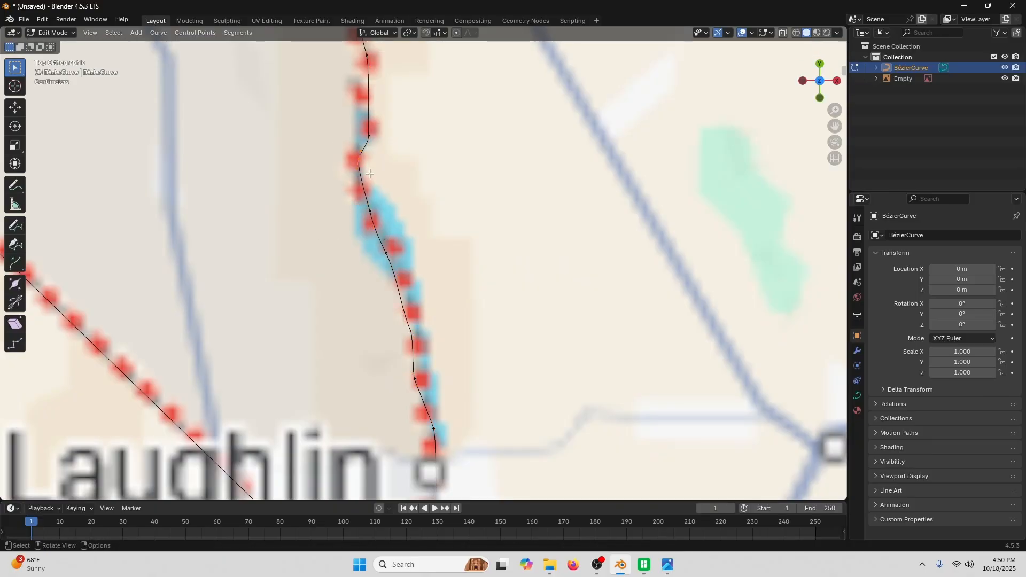
key(g)
click(361, 178)
Move the curve point in the lake north of Laughlin onto the border dots and realign its handle along the river.
drag(373, 240, 403, 265)
key(g)
click(415, 265)
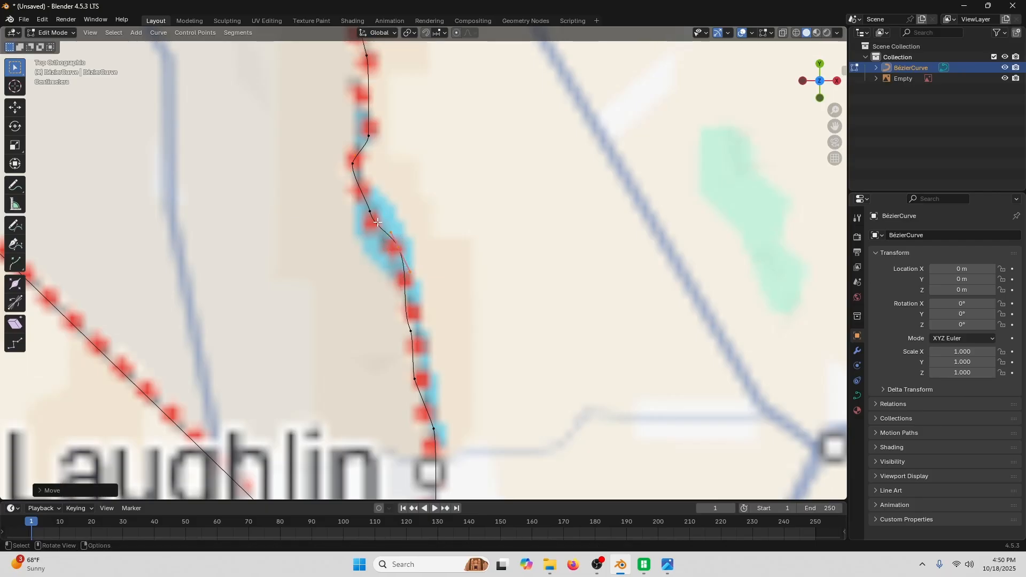
drag(377, 222, 393, 240)
key(g)
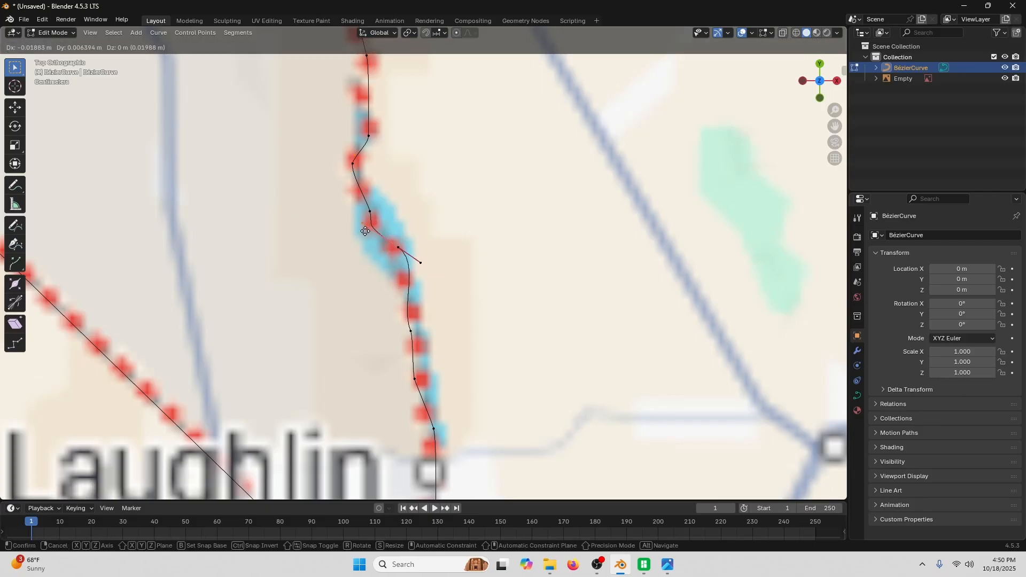
click(396, 258)
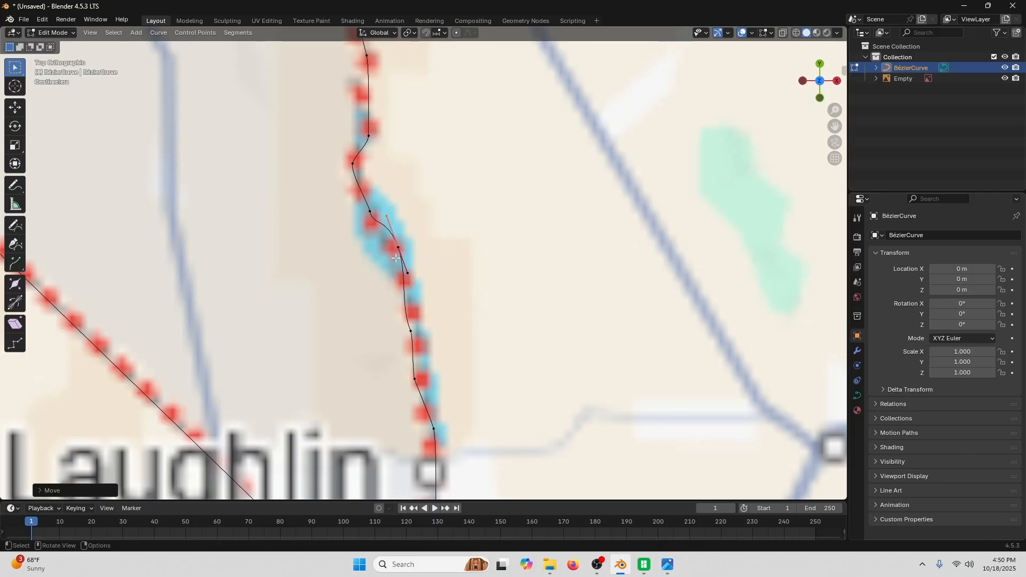
Hide the reference map and join the diagonal border's endpoint to the river border's end at the southern tip with Make Segment.
scroll(474, 369, down, 3)
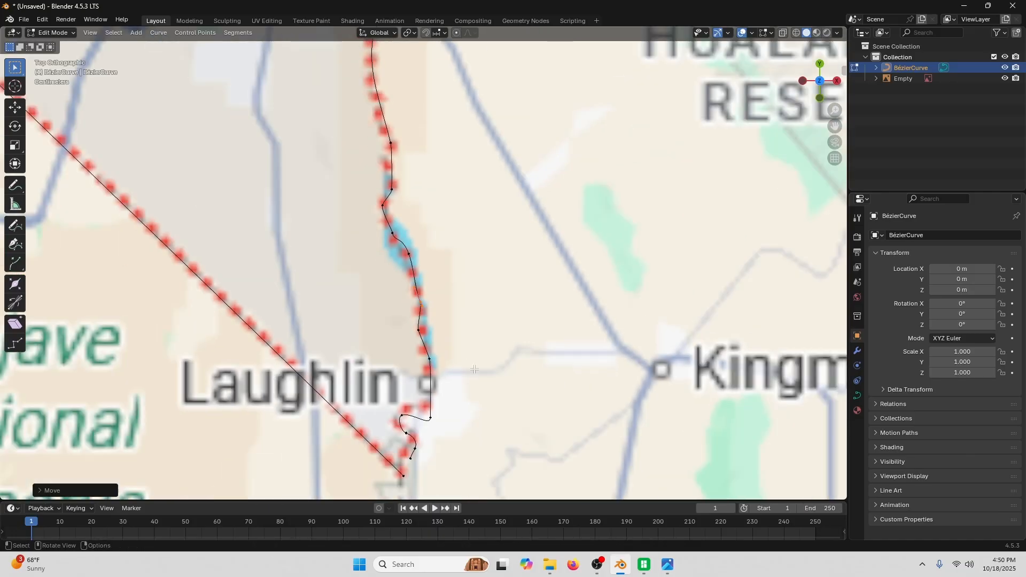
shift+middle_drag(432, 465, 429, 250)
scroll(429, 250, up, 1)
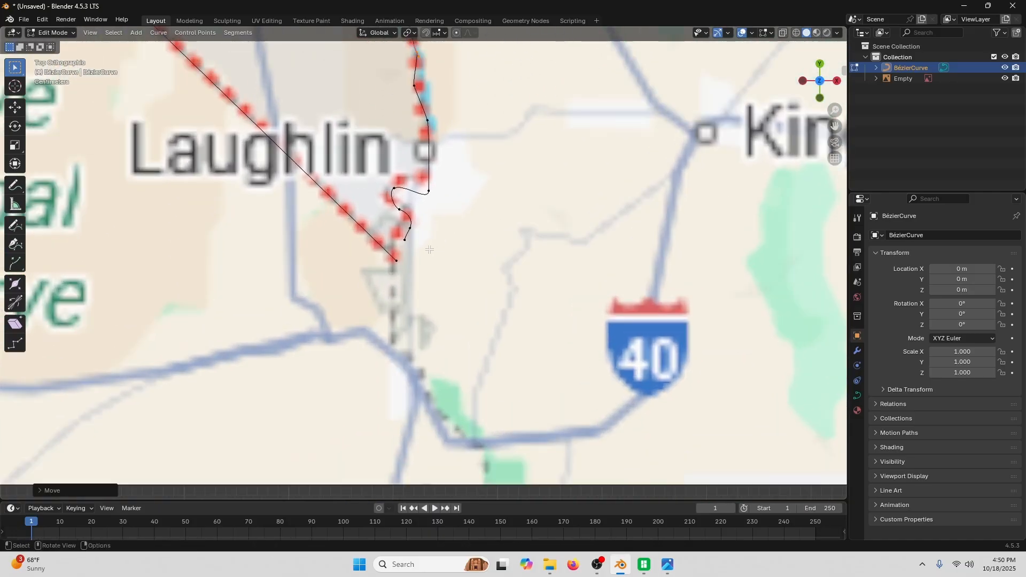
scroll(388, 230, up, 1)
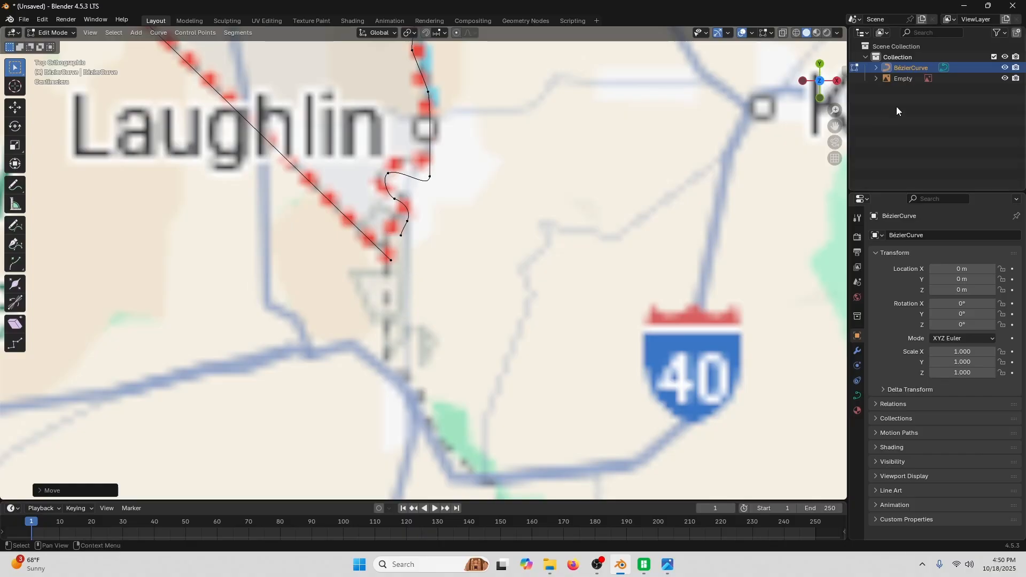
click(1004, 79)
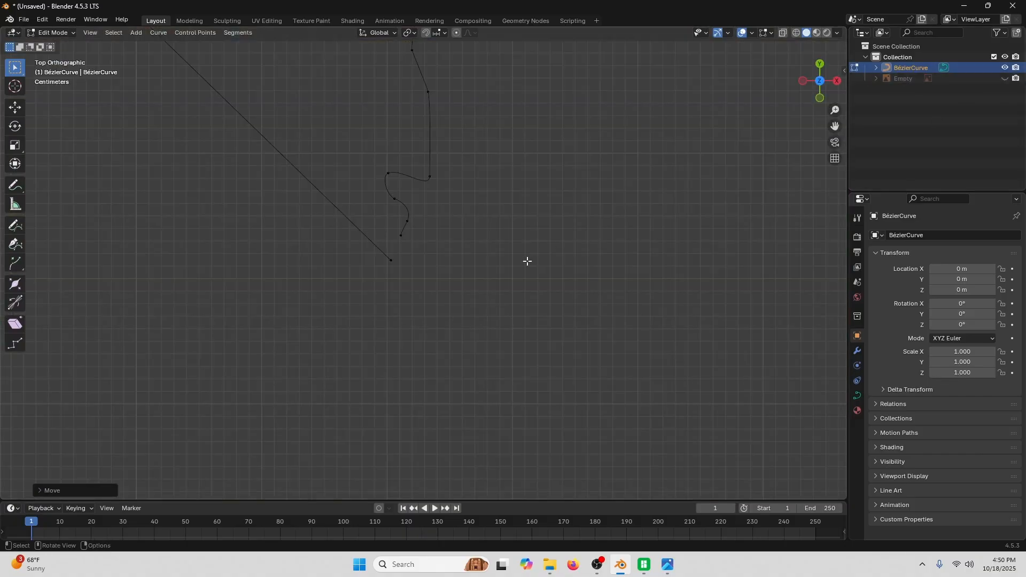
shift+middle_drag(419, 252, 467, 297)
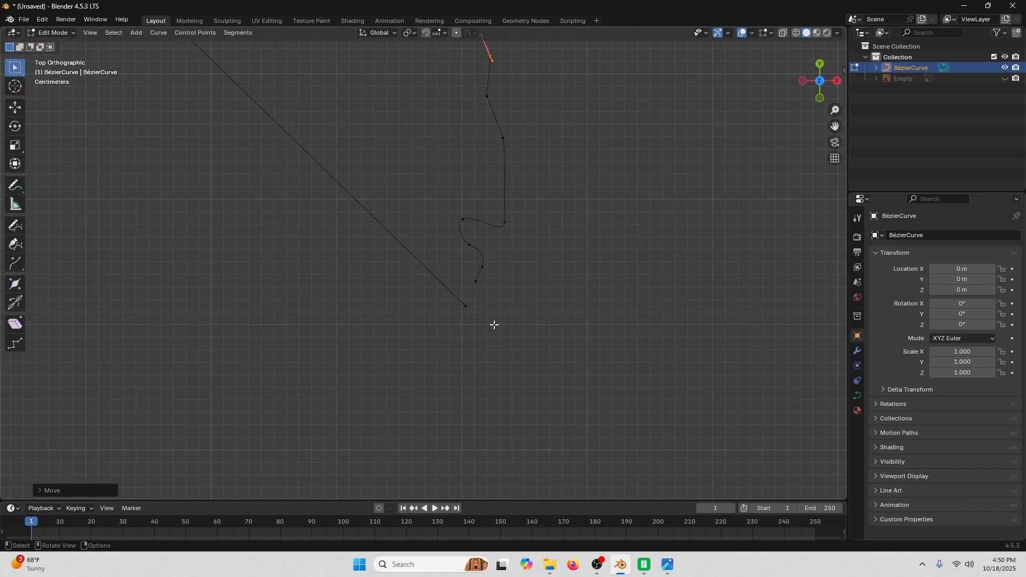
drag(494, 324, 449, 273)
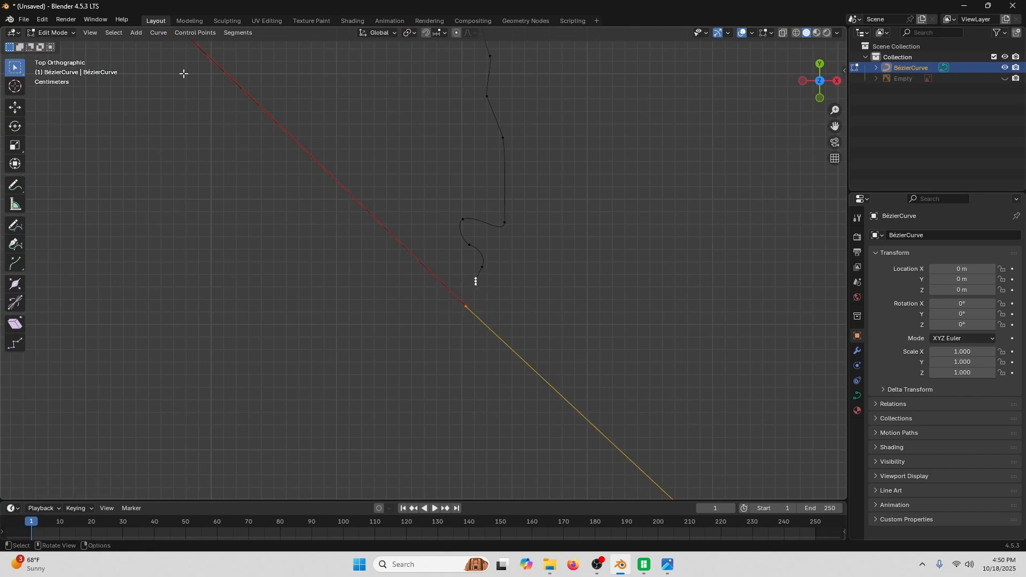
click(198, 33)
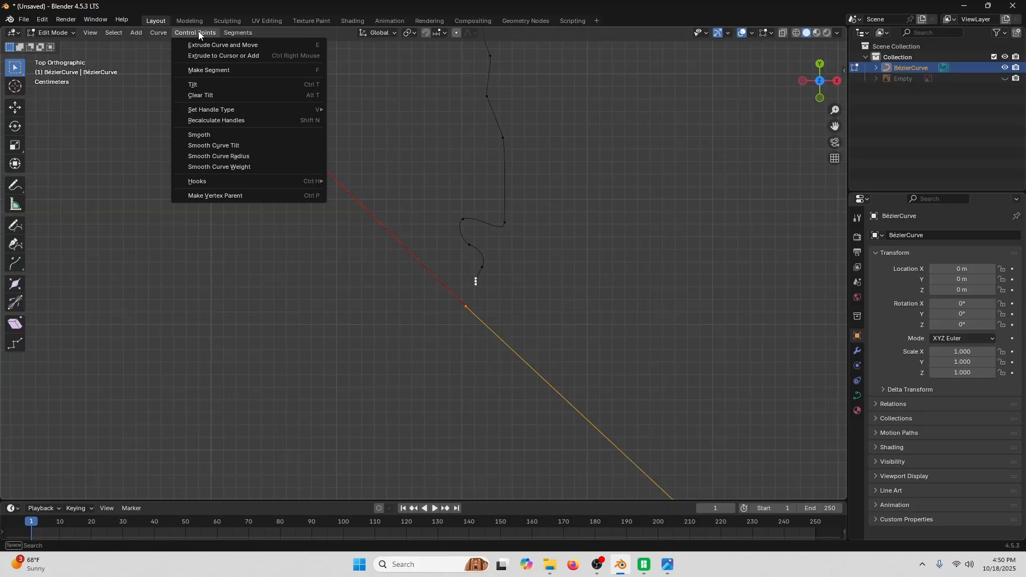
click(212, 70)
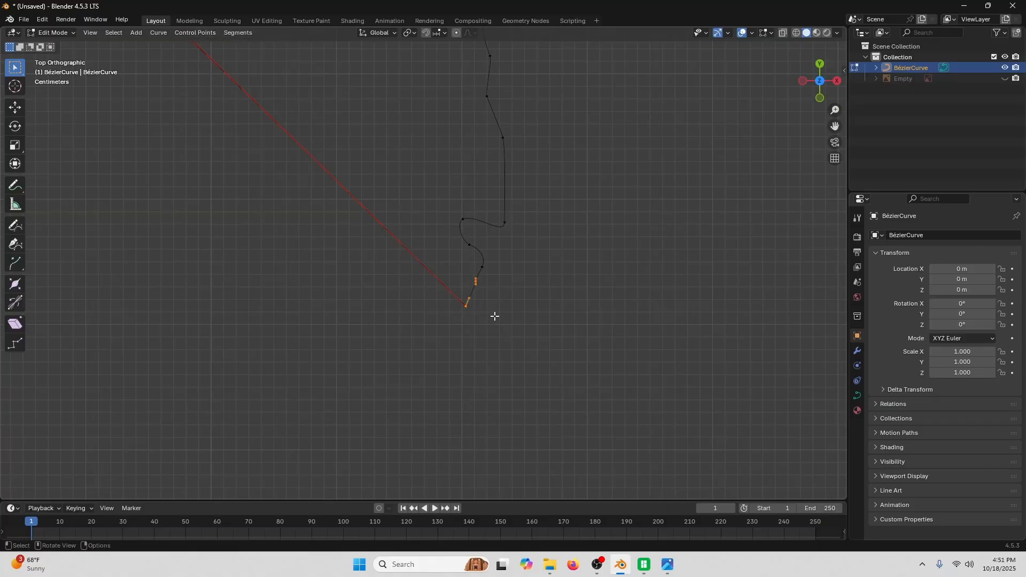
scroll(494, 315, up, 3)
shift+middle_drag(562, 334, 486, 326)
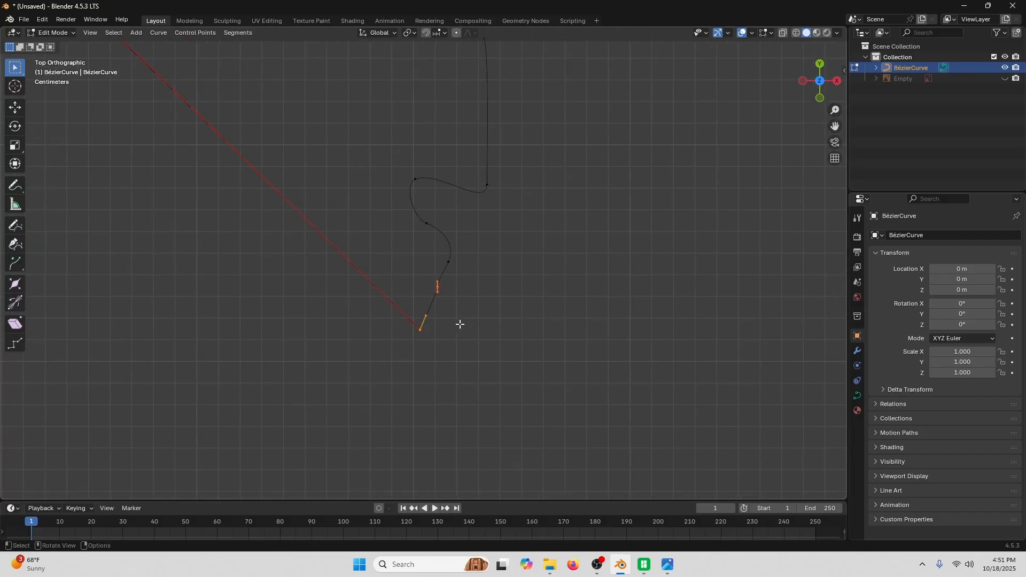
Join the lower end of the straight eastern border to the river border's upper end with Make Segment.
scroll(444, 301, down, 6)
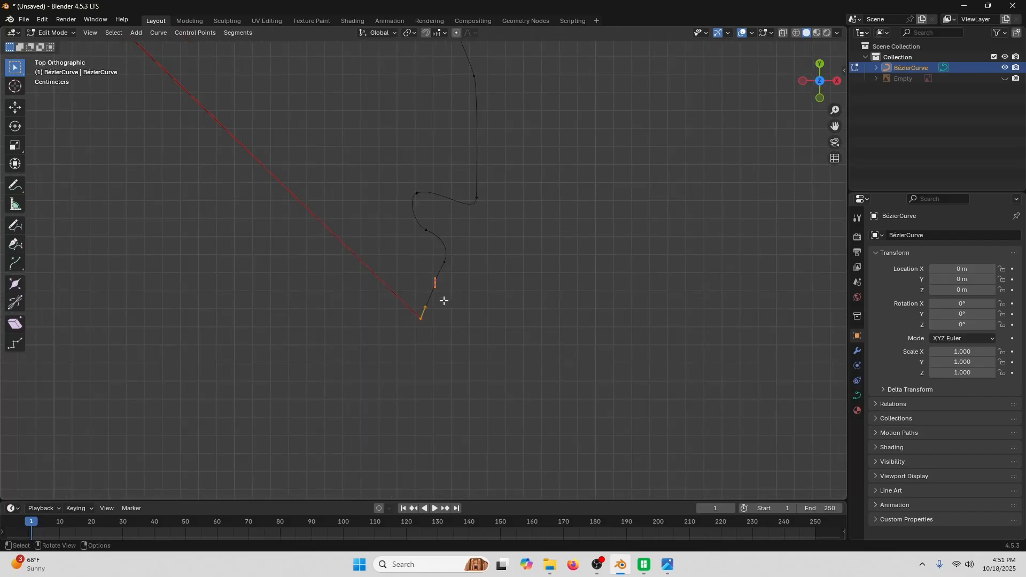
scroll(483, 213, up, 5)
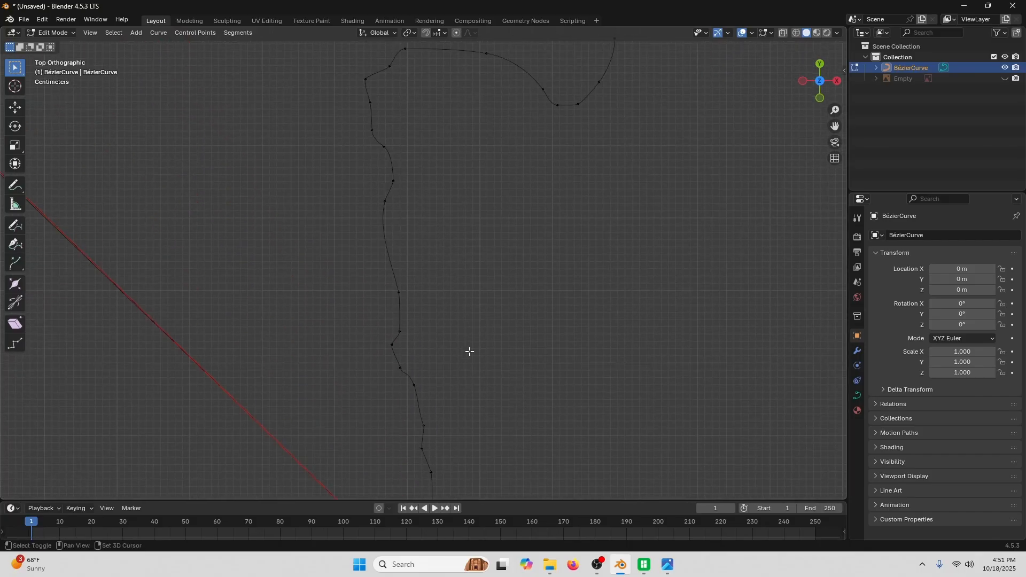
shift+middle_drag(544, 100, 442, 380)
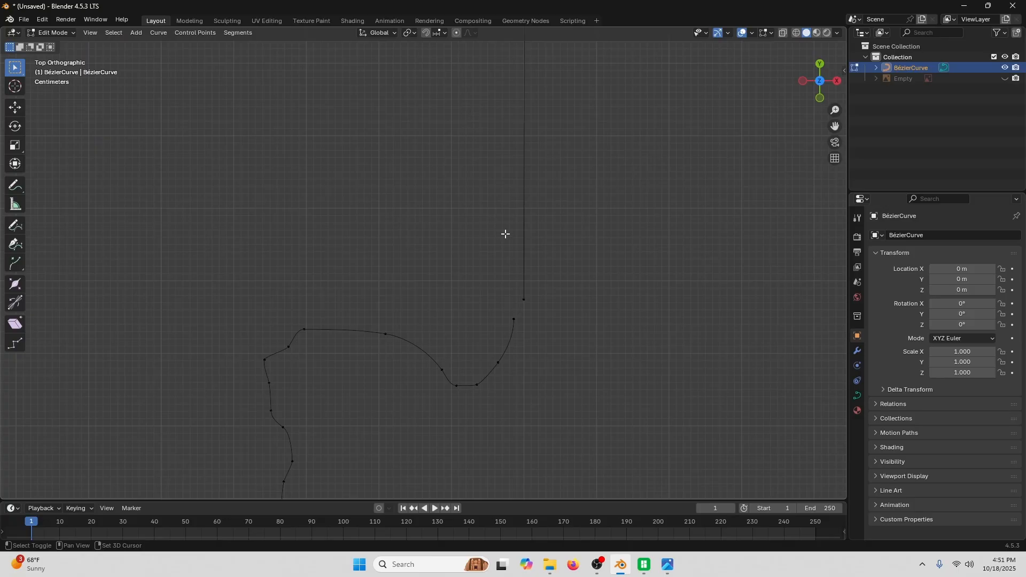
shift+middle_drag(505, 234, 390, 155)
scroll(403, 243, up, 5)
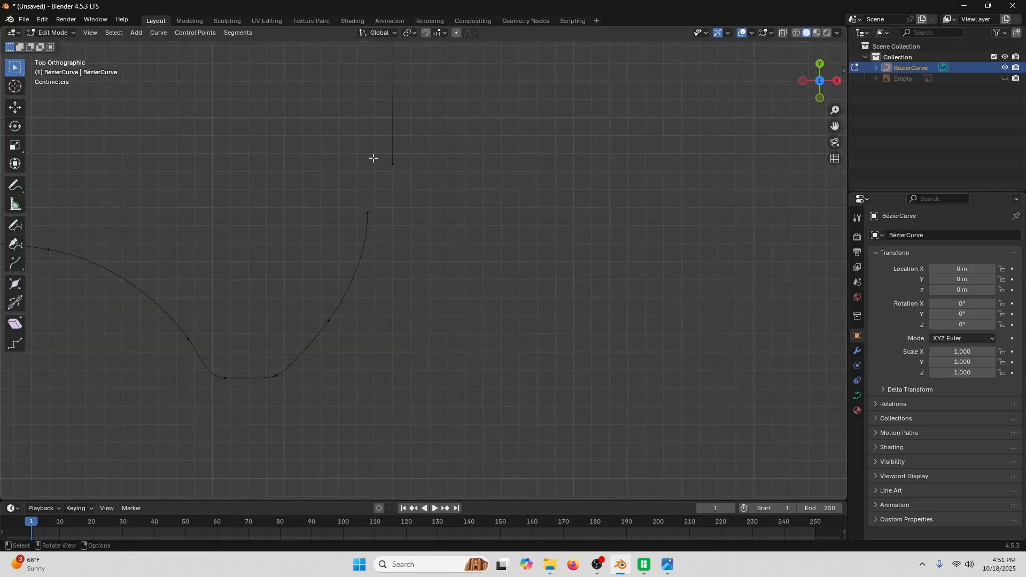
drag(378, 141, 427, 193)
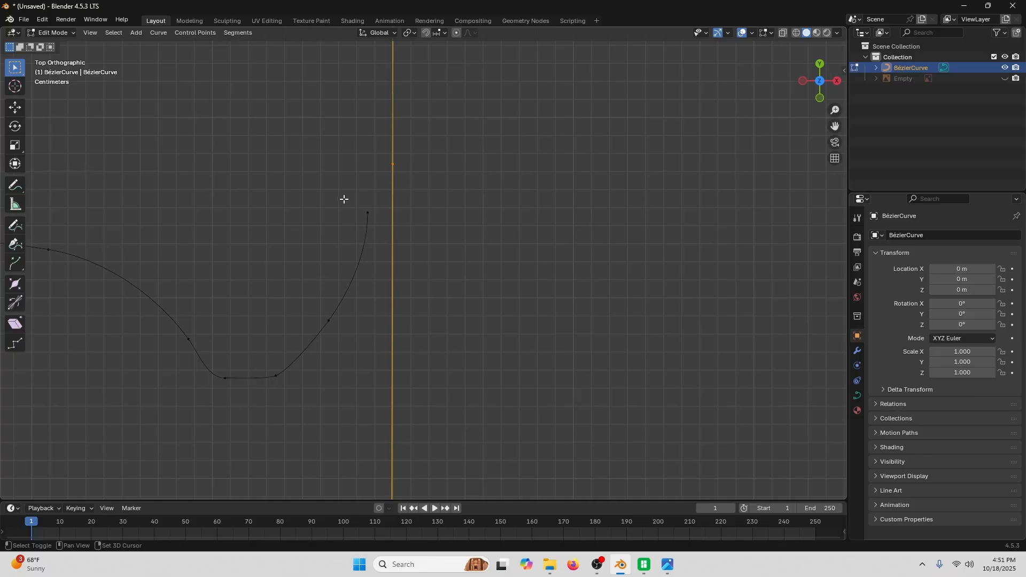
shift+drag(344, 199, 377, 231)
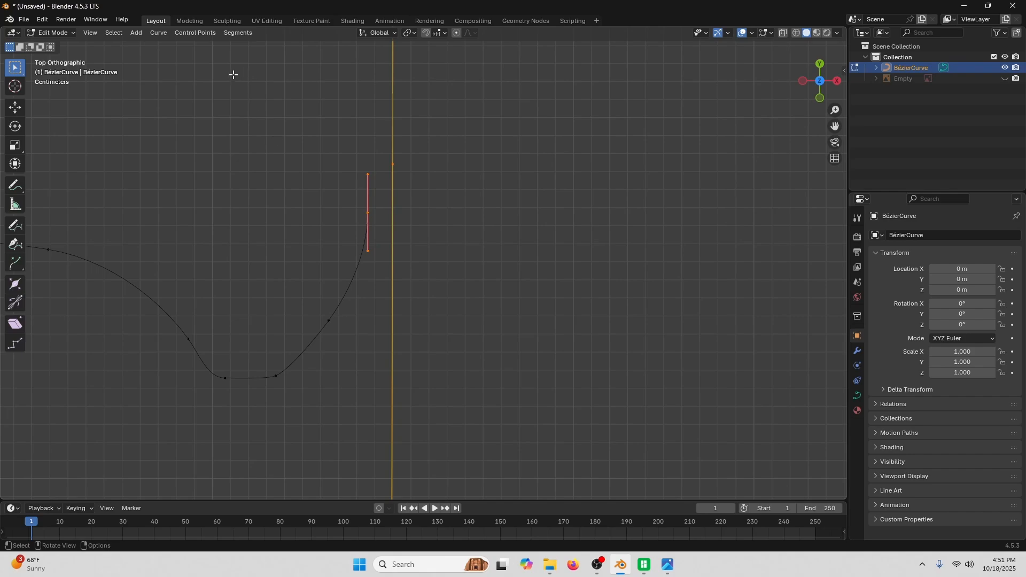
click(195, 33)
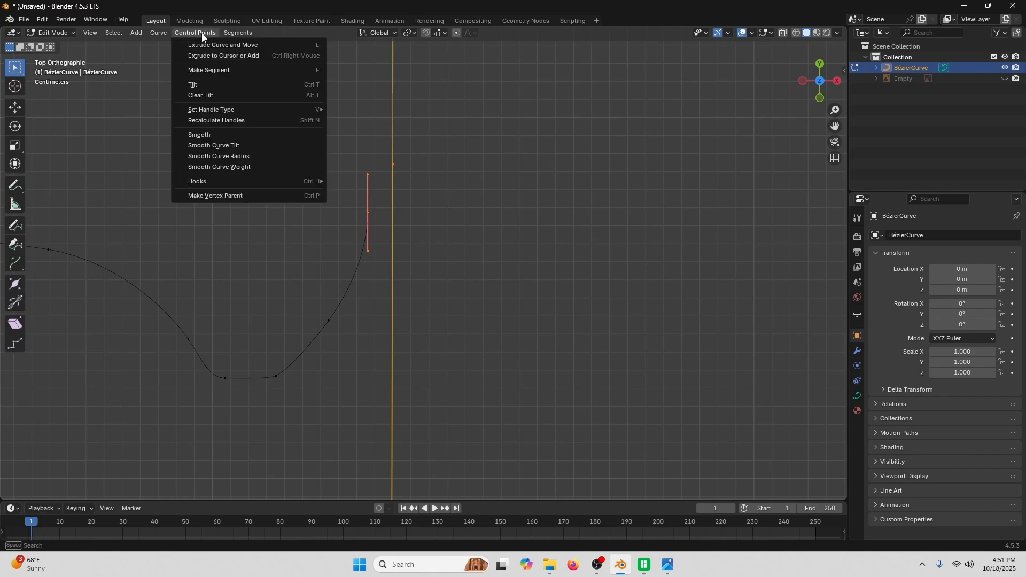
click(215, 71)
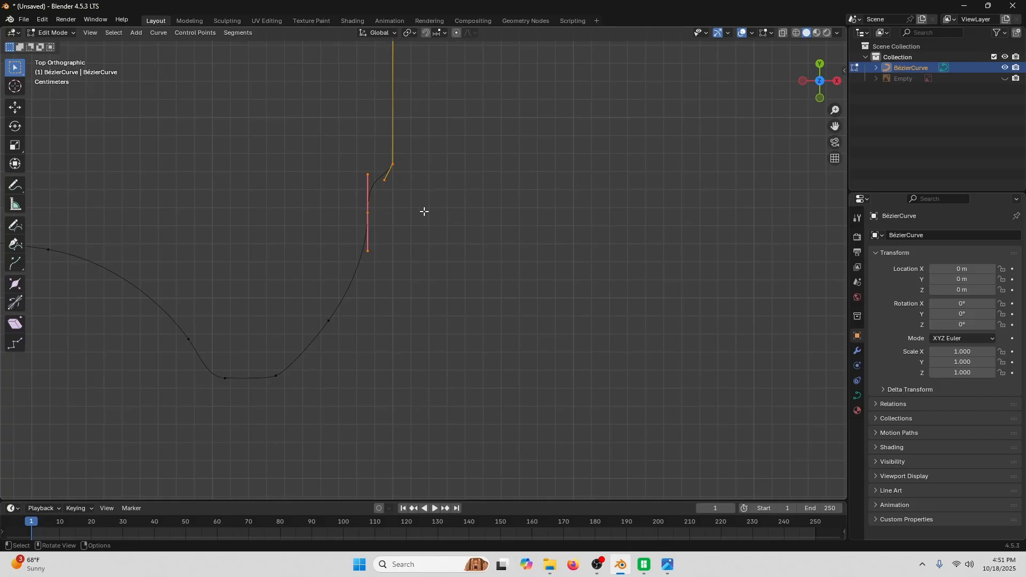
Show the reference map and move the upper handle of the river's joined end point about 0.01 m in X toward the border dots.
click(1004, 79)
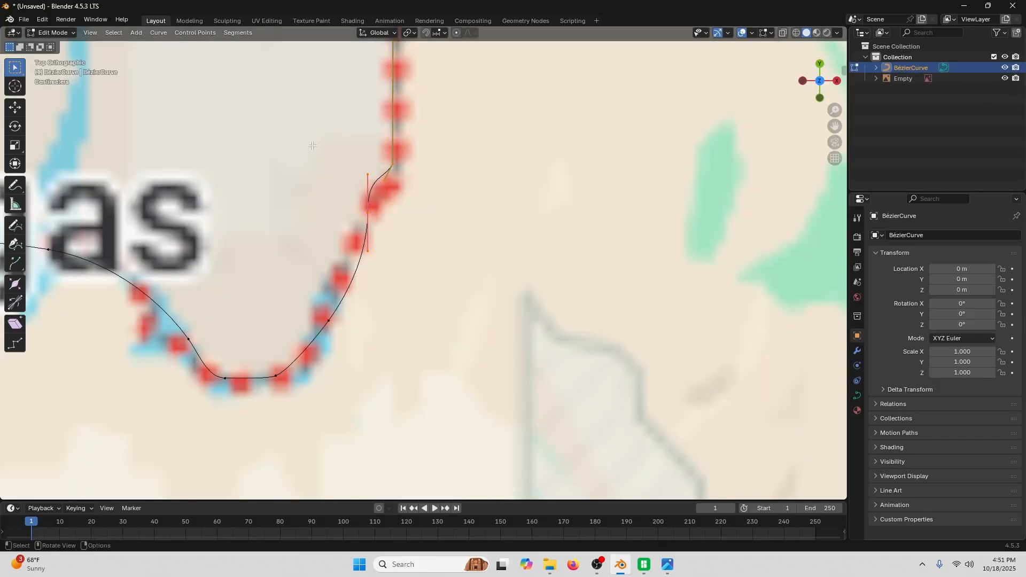
drag(354, 166, 388, 188)
key(g)
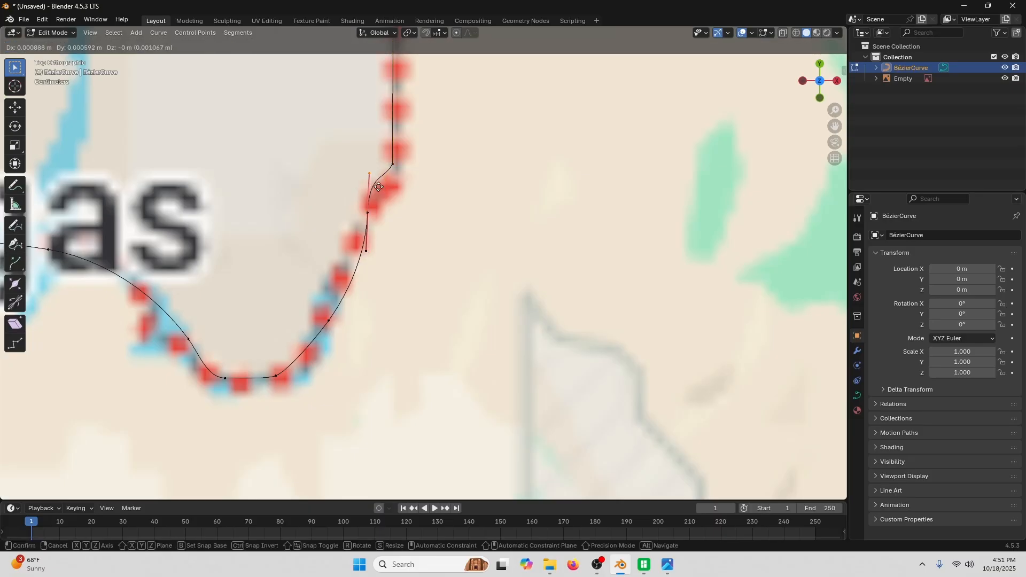
click(391, 190)
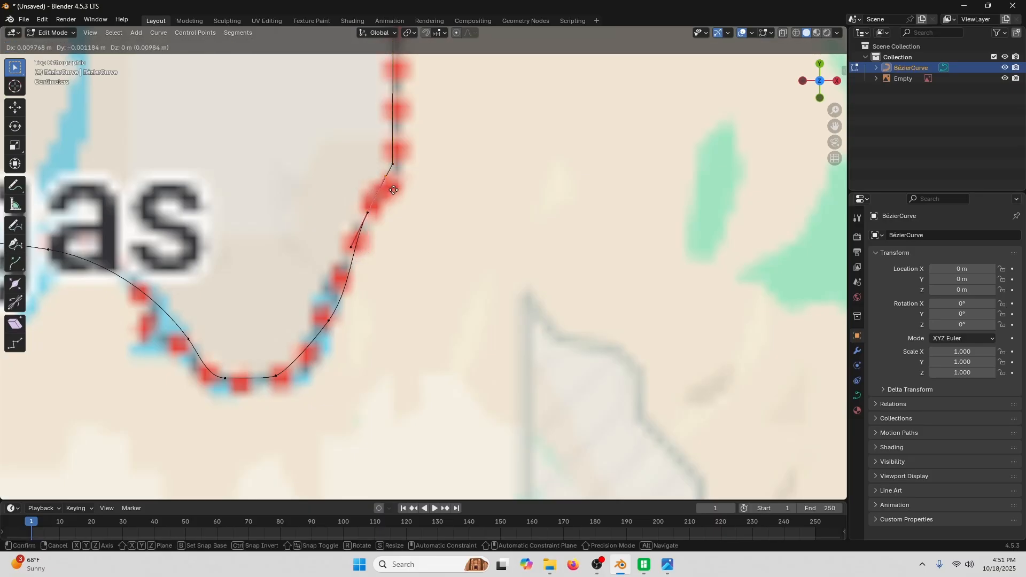
Hide the reference map and convert the closed Nevada outline curve to a mesh in Object Mode.
click(1004, 78)
scroll(398, 188, down, 10)
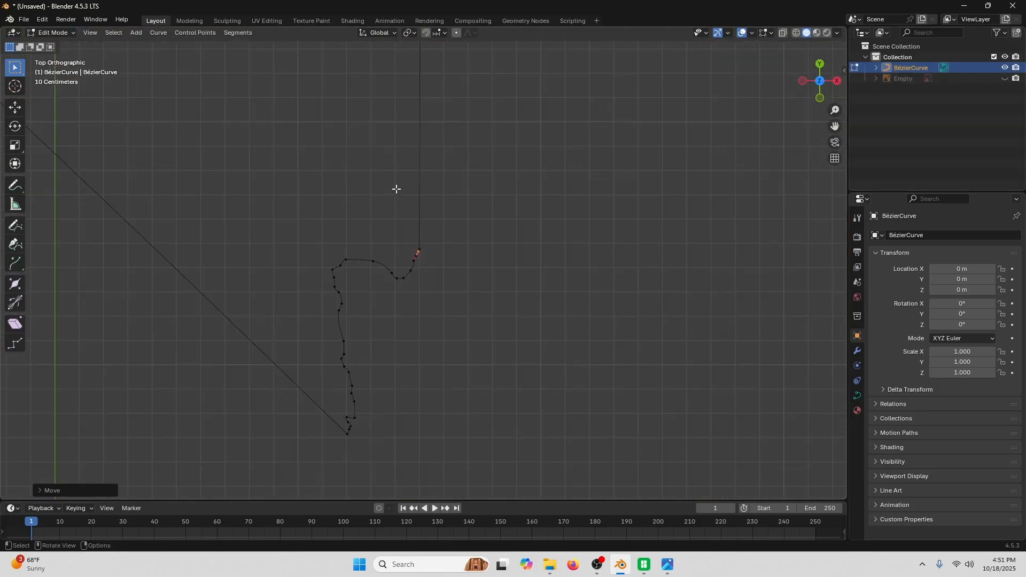
shift+middle_drag(325, 153, 457, 245)
scroll(436, 231, down, 1)
scroll(436, 231, down, 3)
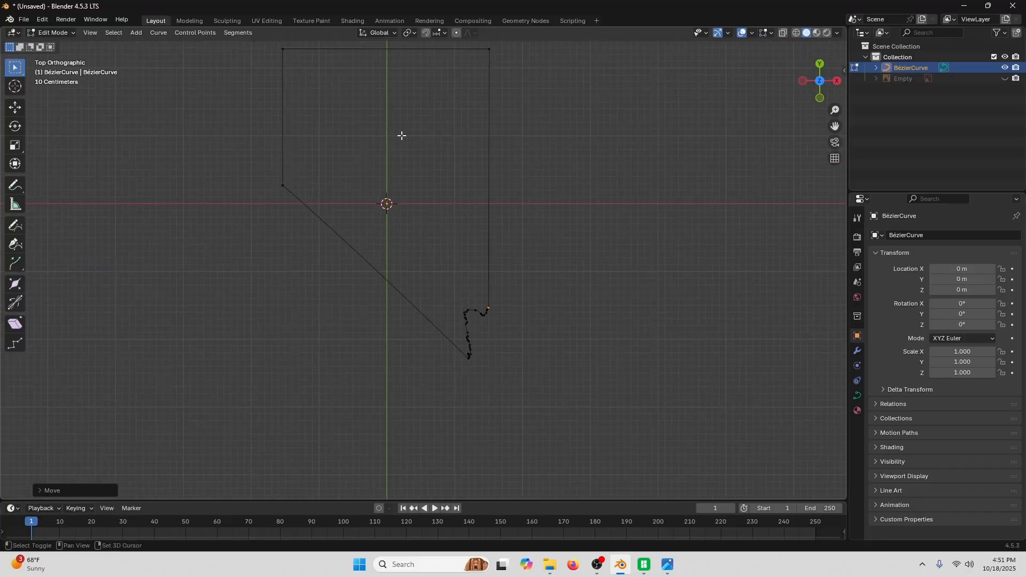
shift+middle_drag(401, 137, 383, 203)
scroll(383, 203, up, 1)
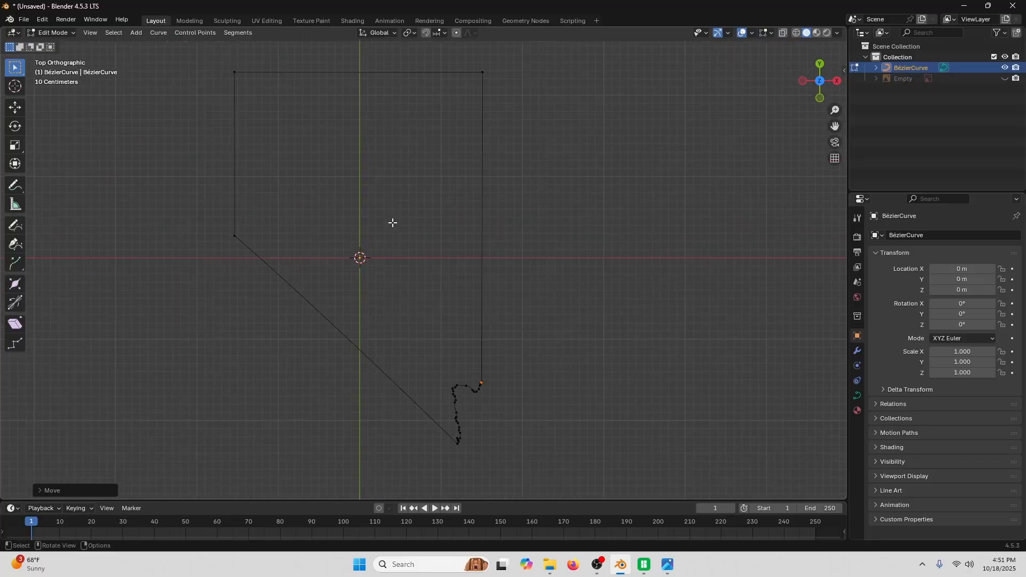
click(72, 34)
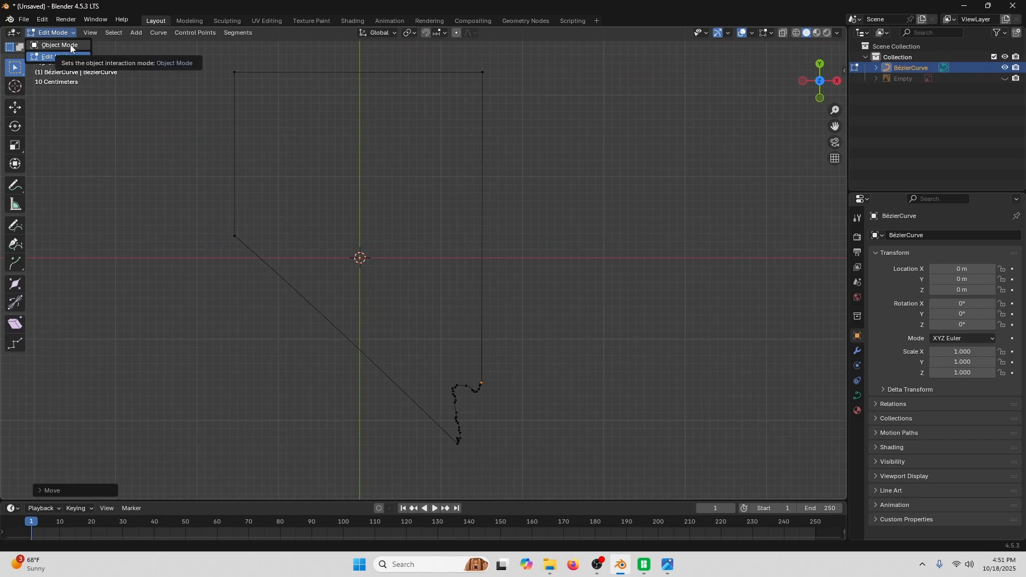
click(66, 46)
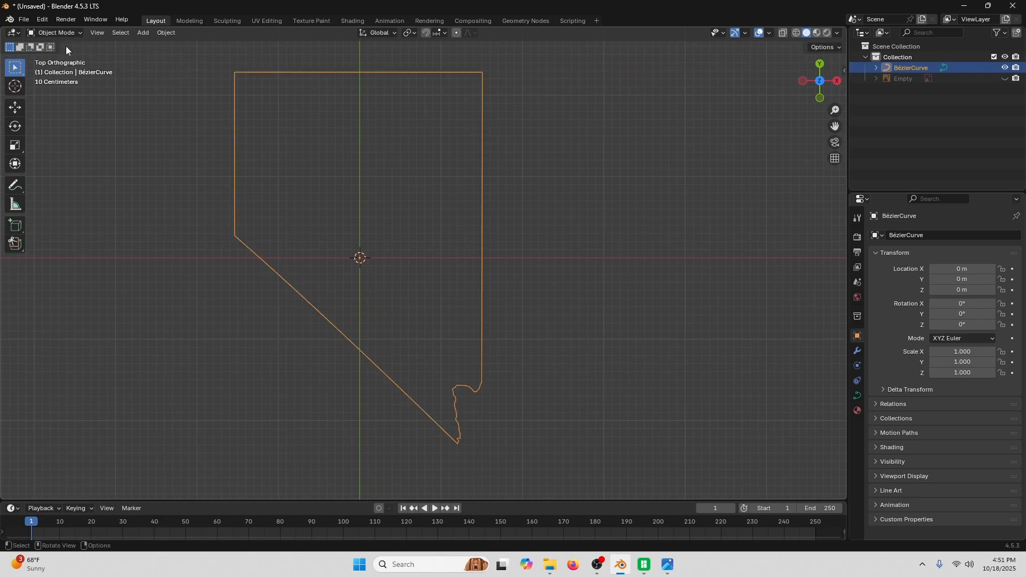
click(167, 36)
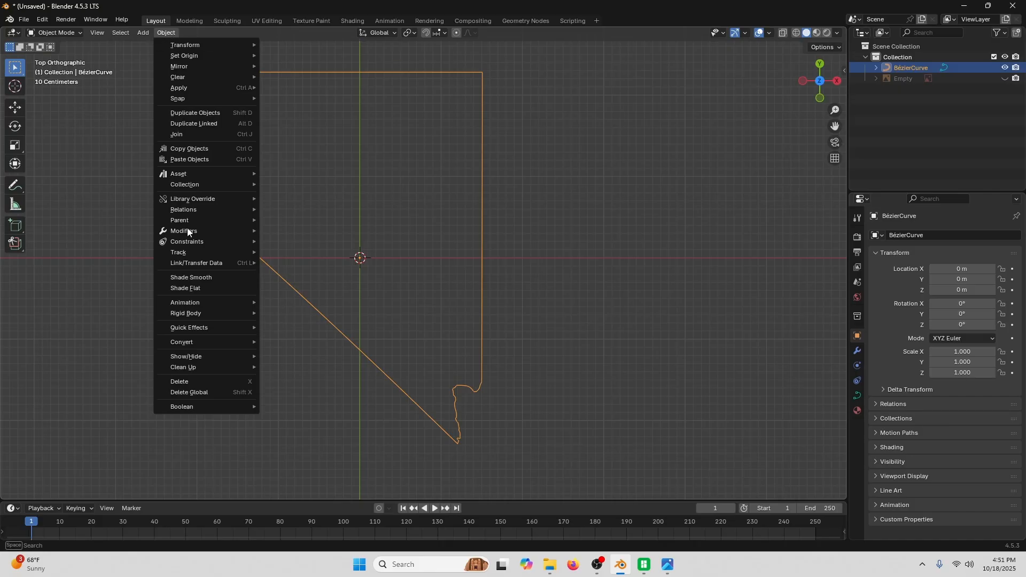
mouse_move(226, 347)
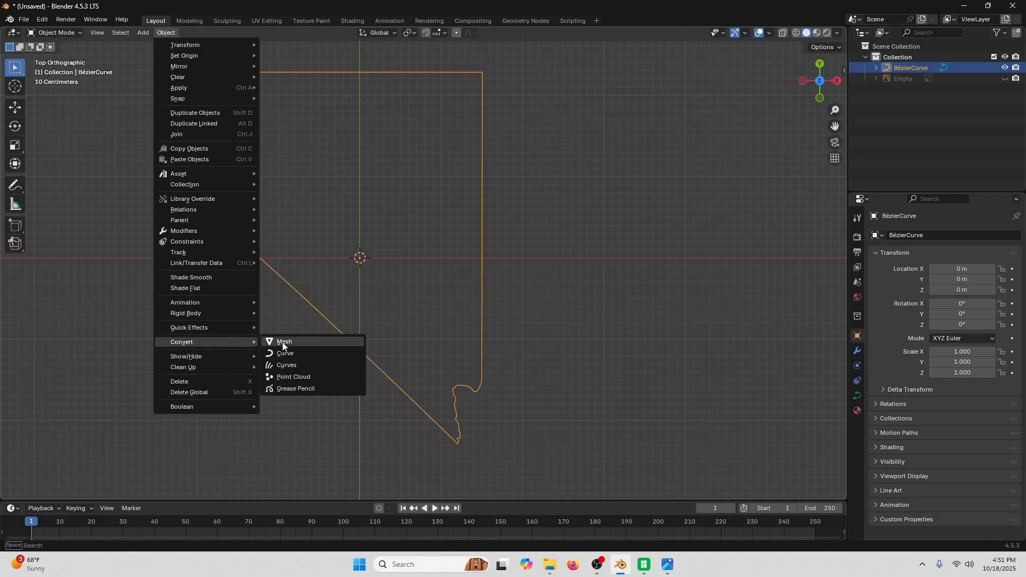
click(283, 345)
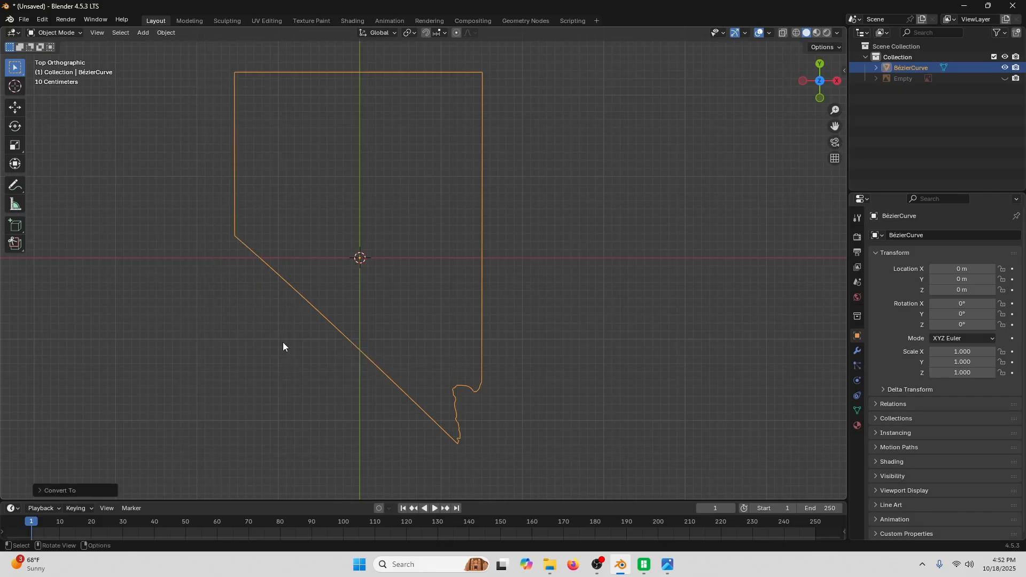
Enter Edit Mode on the converted outline mesh and select all vertices of the winding river border at the southeast.
click(76, 35)
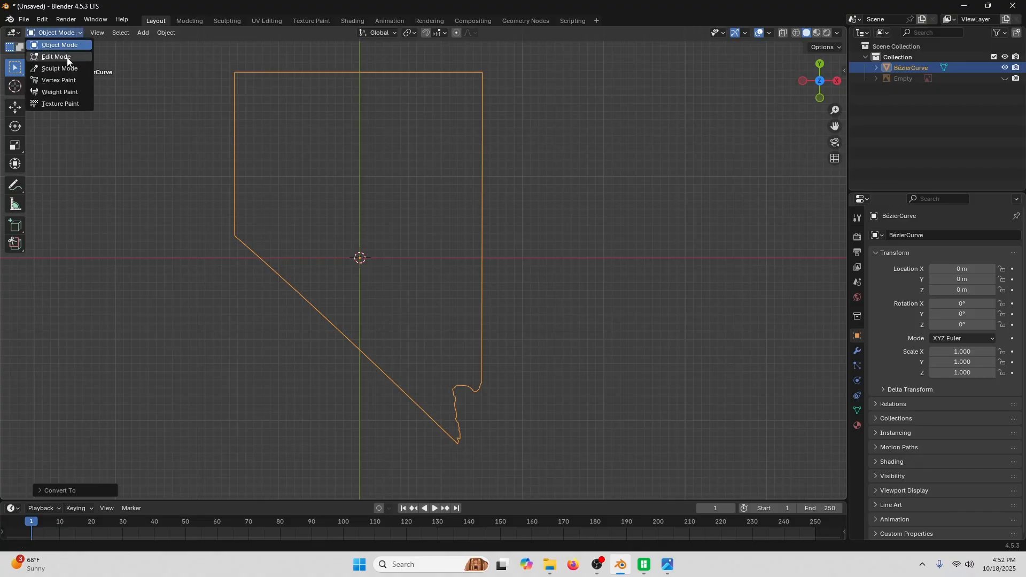
click(66, 57)
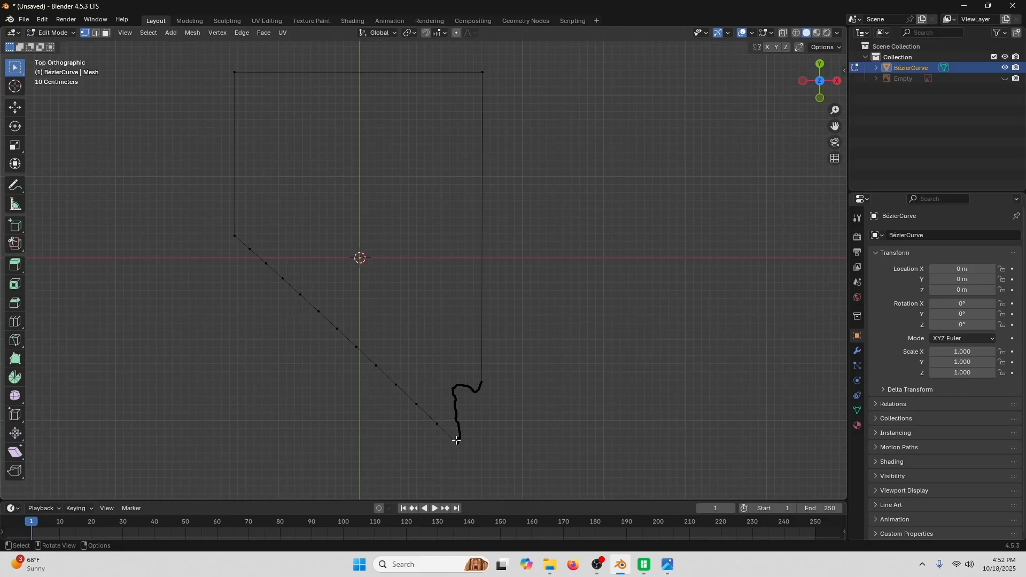
scroll(502, 426, up, 7)
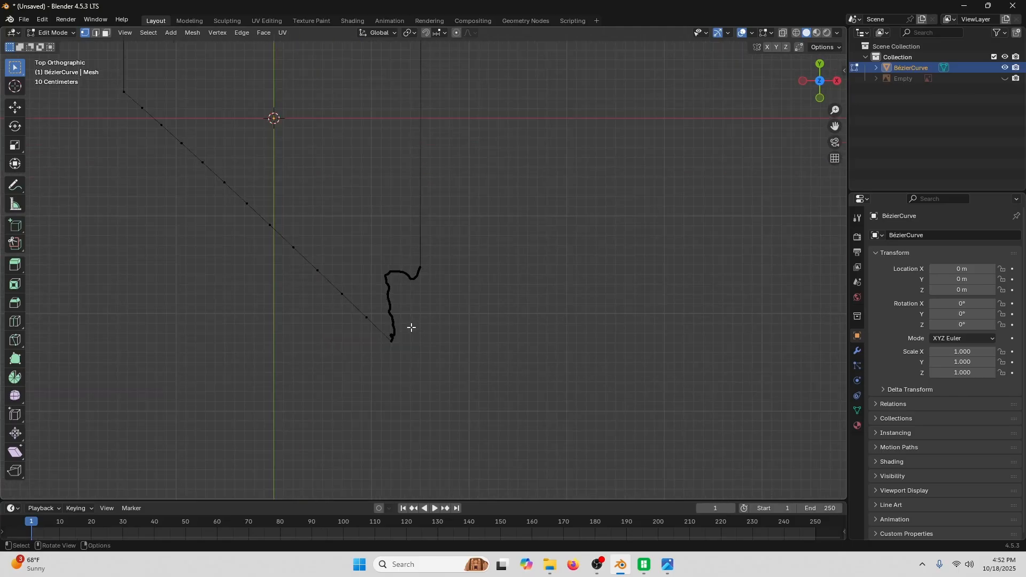
scroll(393, 366, up, 1)
shift+middle_drag(404, 351, 443, 181)
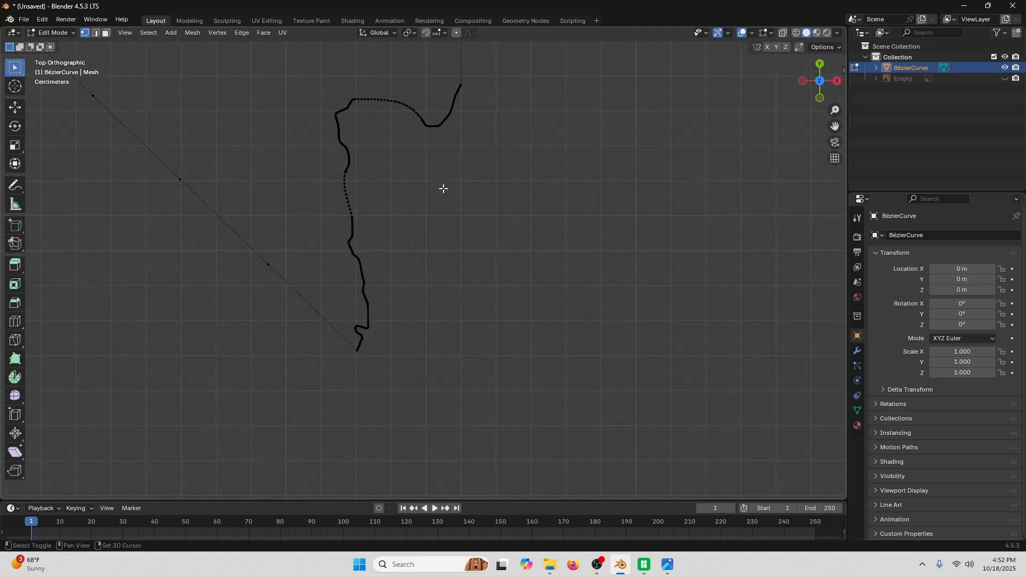
shift+middle_drag(391, 213, 419, 224)
scroll(415, 258, up, 1)
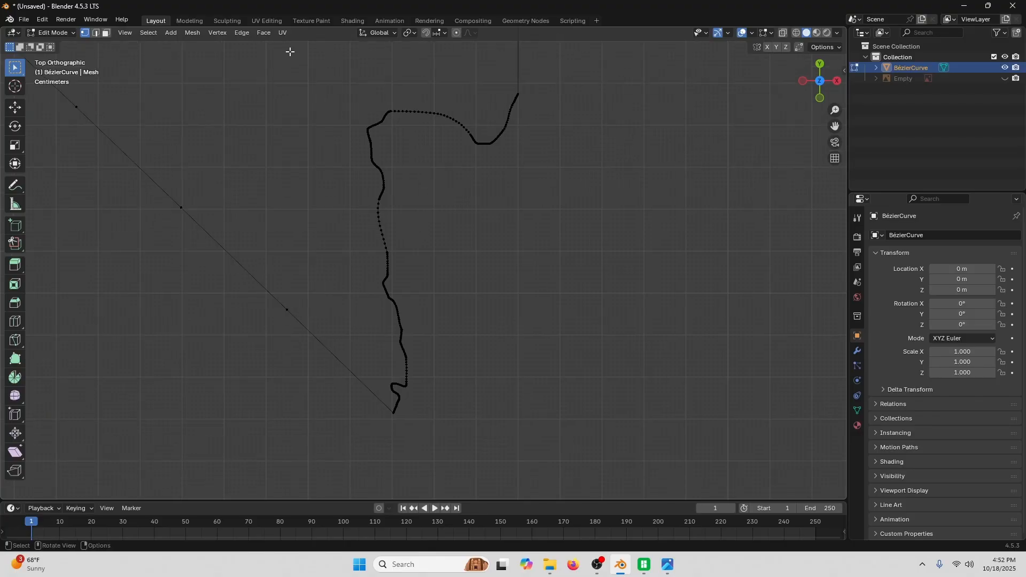
shift+middle_drag(316, 107, 325, 131)
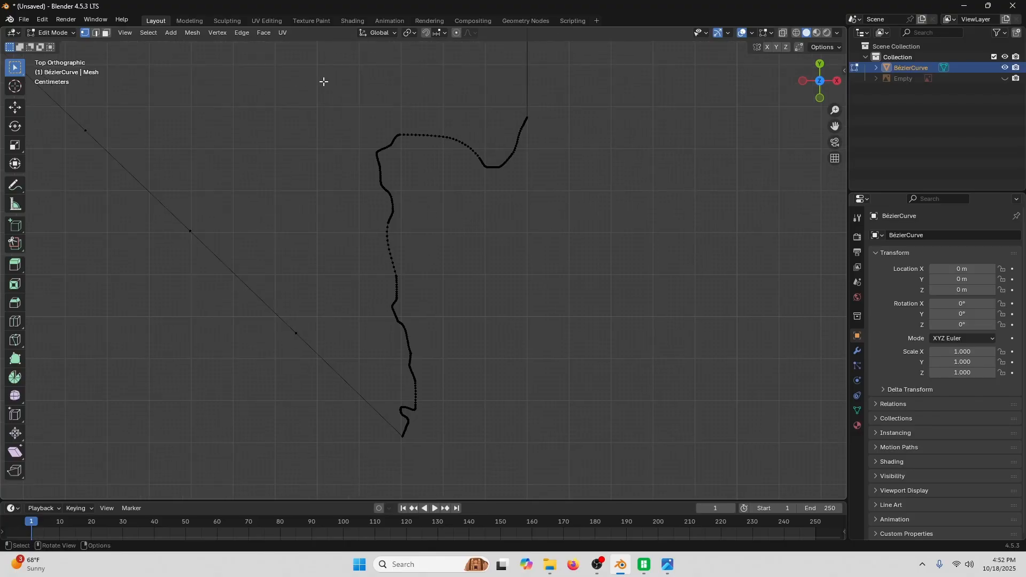
drag(324, 81, 604, 473)
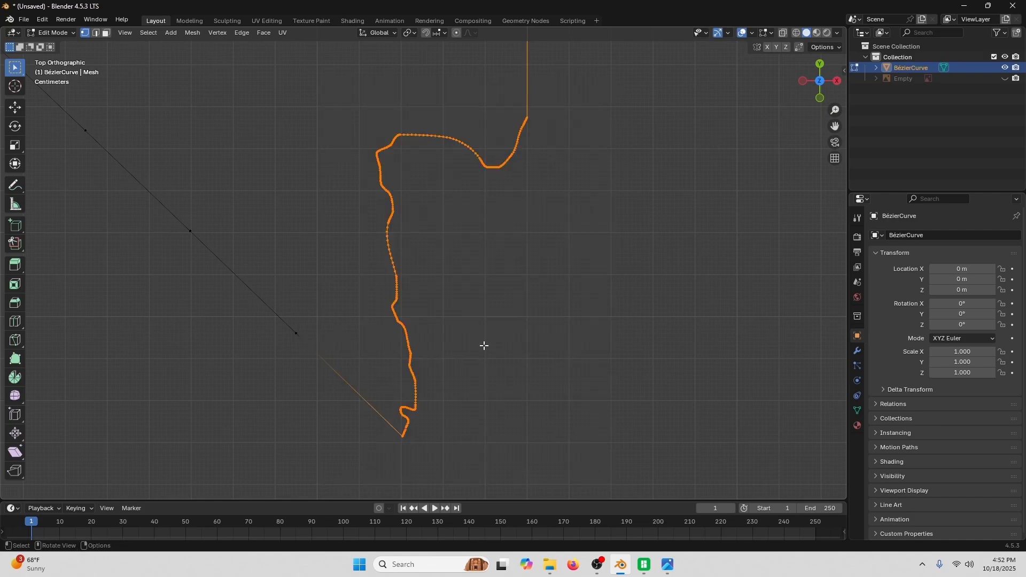
Examine how densely the vertices are spaced along the selected river border, from the southern tip to the straight eastern border.
scroll(398, 254, up, 4)
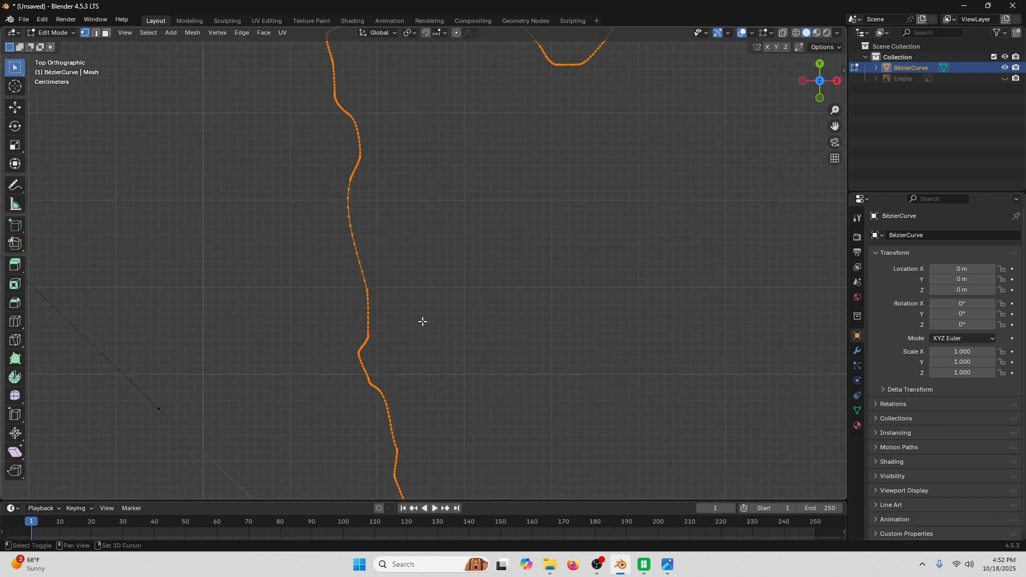
shift+middle_drag(422, 322, 423, 91)
scroll(409, 389, up, 3)
shift+middle_drag(401, 394, 416, 238)
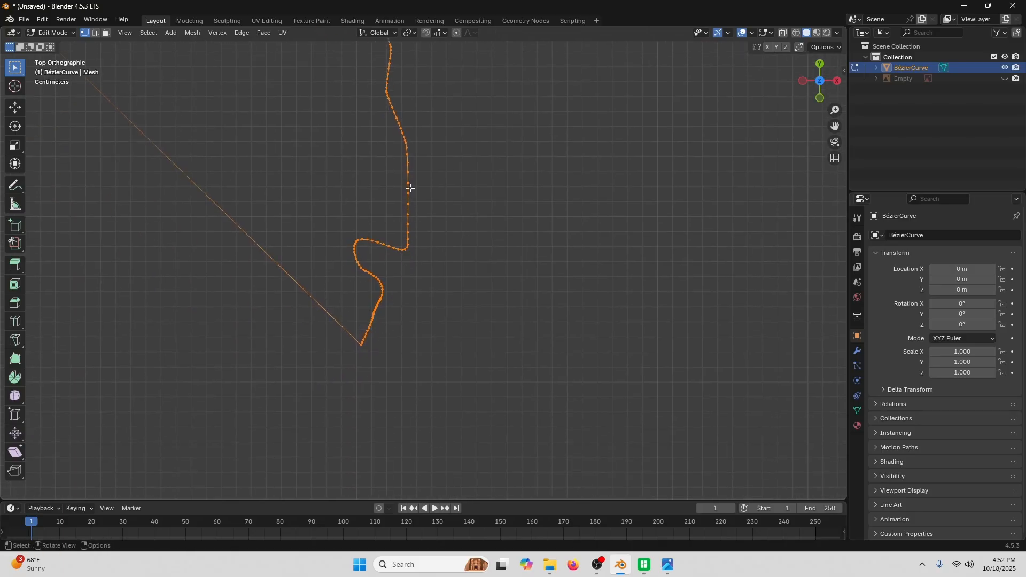
shift+middle_drag(495, 80, 411, 279)
shift+middle_drag(395, 131, 393, 413)
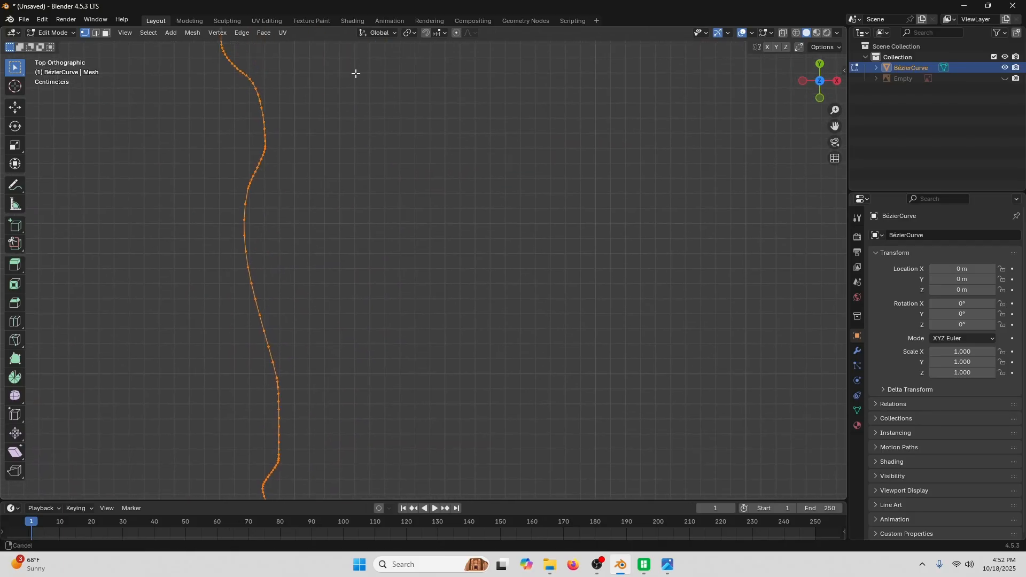
shift+middle_drag(355, 73, 337, 348)
scroll(433, 166, down, 1)
scroll(431, 167, down, 2)
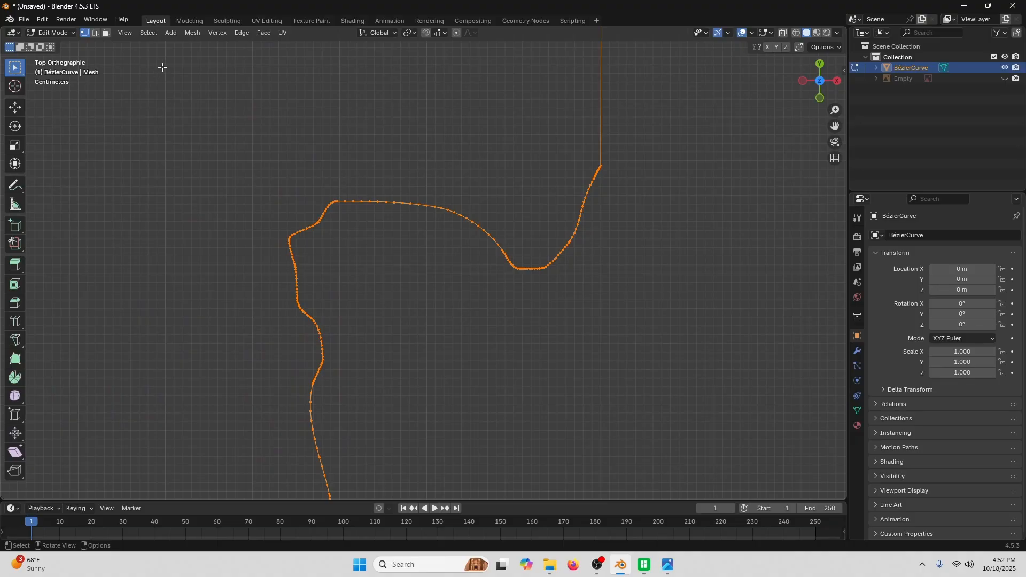
shift+middle_drag(263, 209, 309, 63)
scroll(331, 179, down, 4)
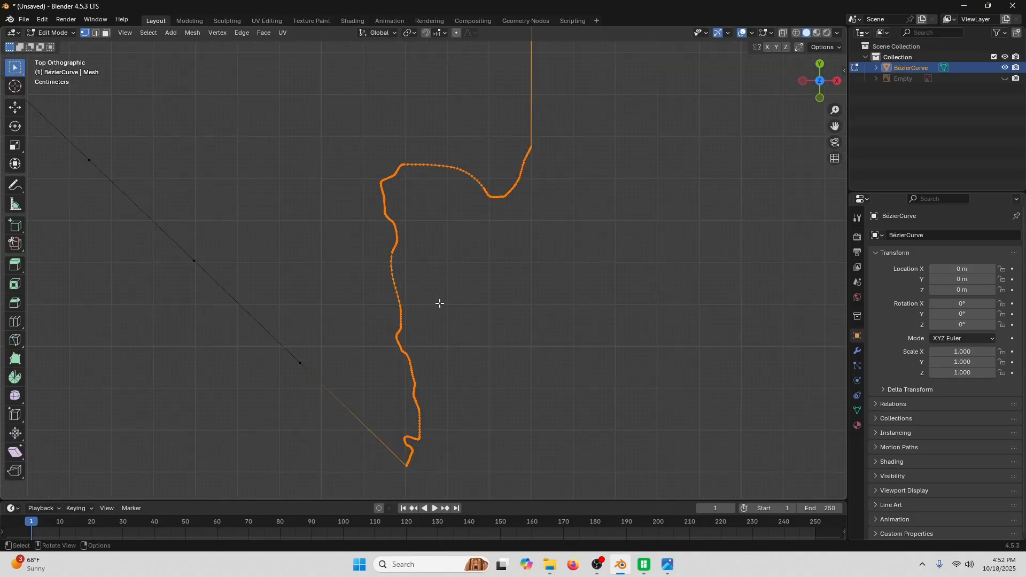
shift+middle_drag(439, 303, 431, 284)
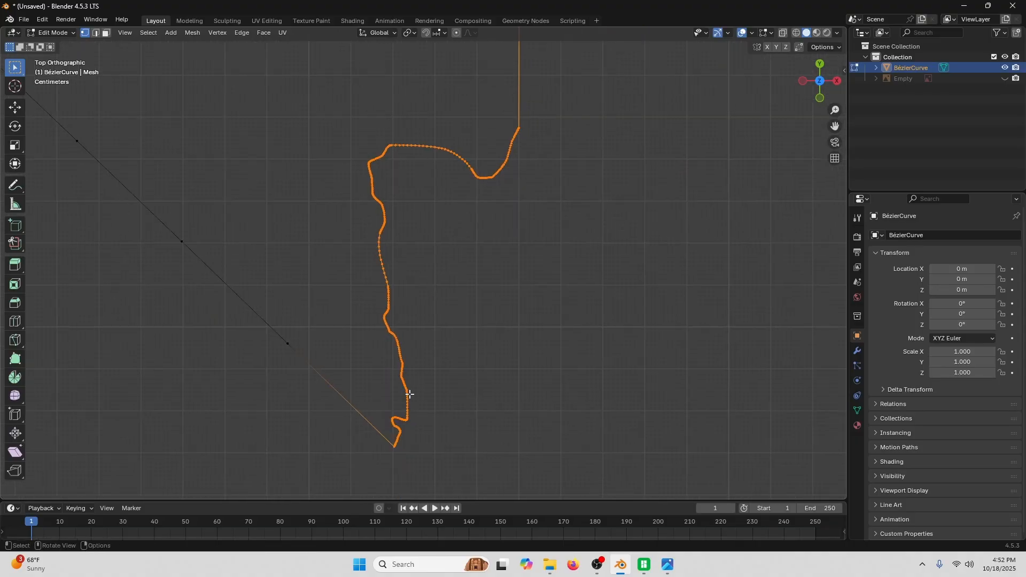
Thin out the selected river border vertices with Un-Subdivide and clear the selection.
click(243, 33)
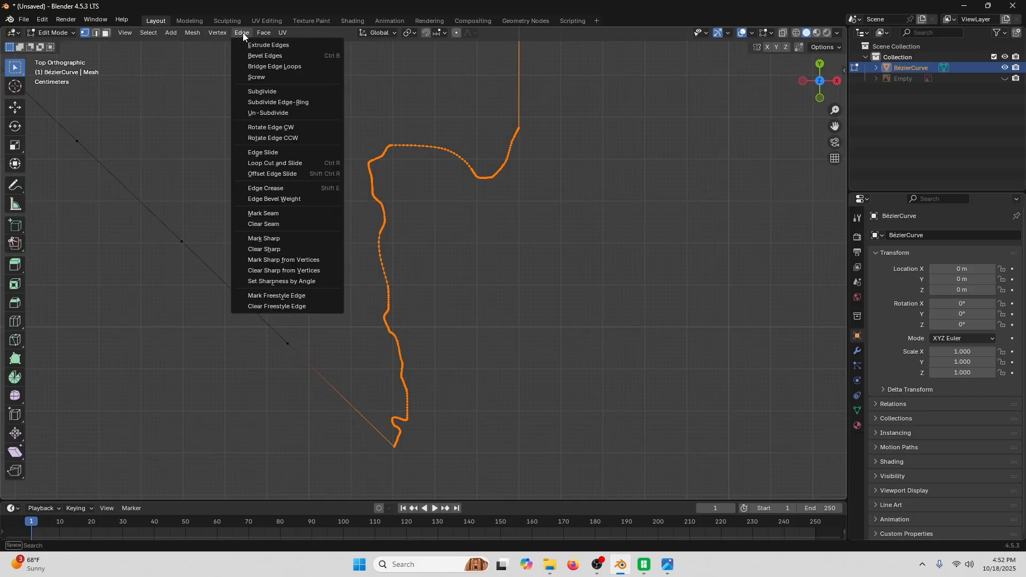
click(282, 115)
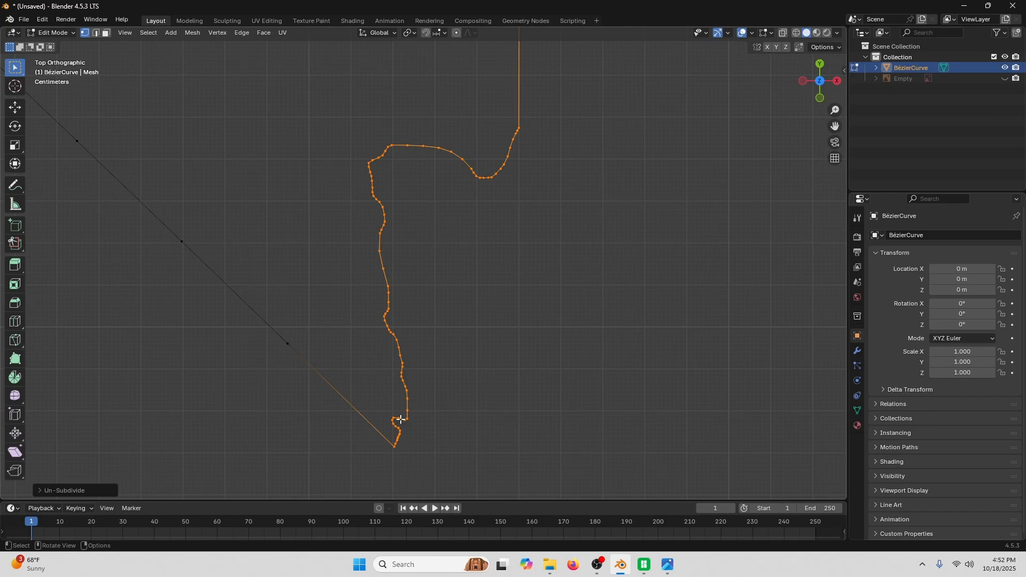
shift+middle_drag(286, 105, 430, 160)
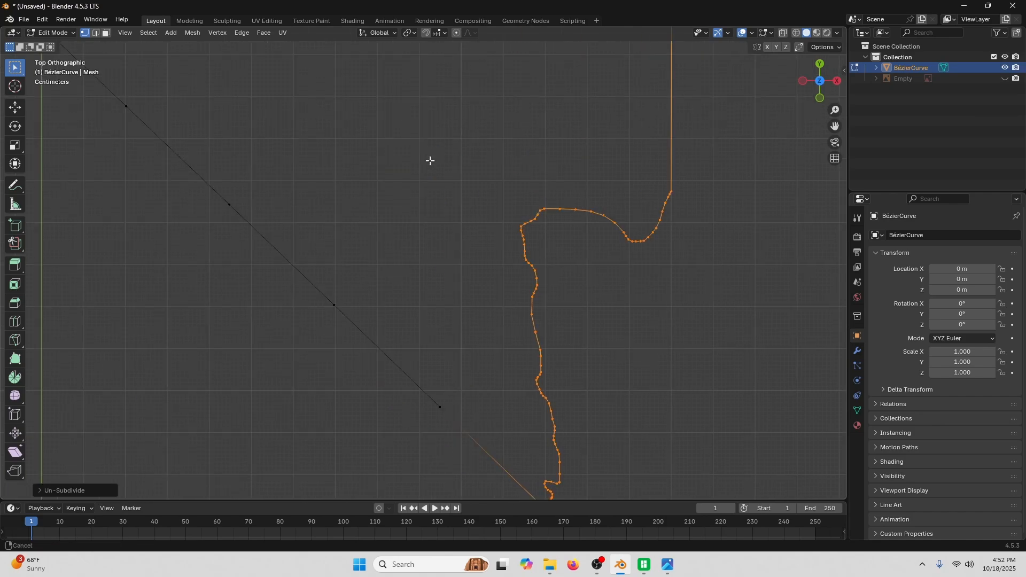
scroll(420, 158, down, 3)
scroll(421, 158, down, 2)
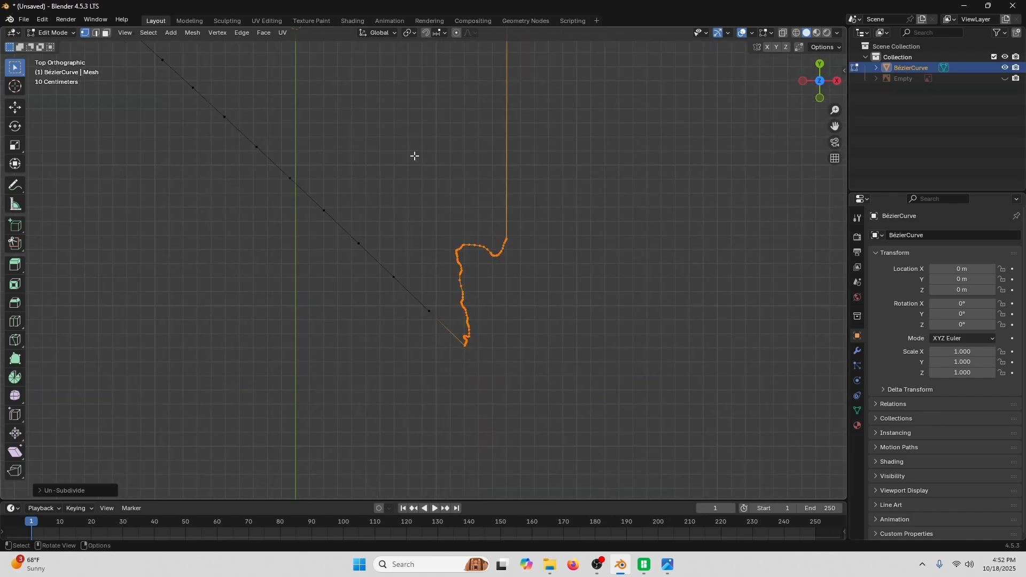
click(414, 155)
Select the entire Nevada outline, fill it with New Edge/Face from Vertices, and deselect everything.
shift+middle_drag(387, 108, 415, 248)
scroll(410, 216, down, 3)
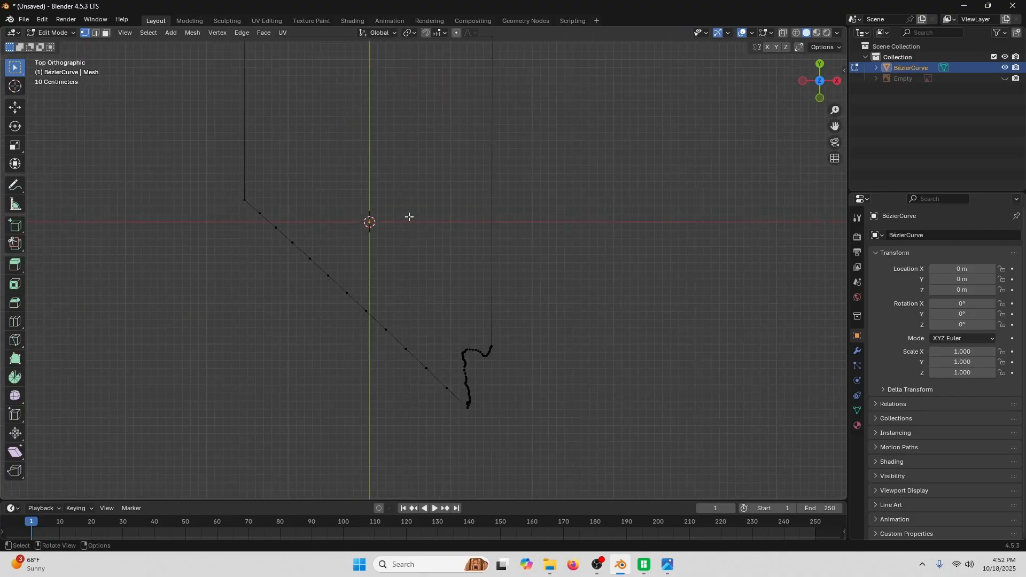
shift+middle_drag(386, 127, 394, 164)
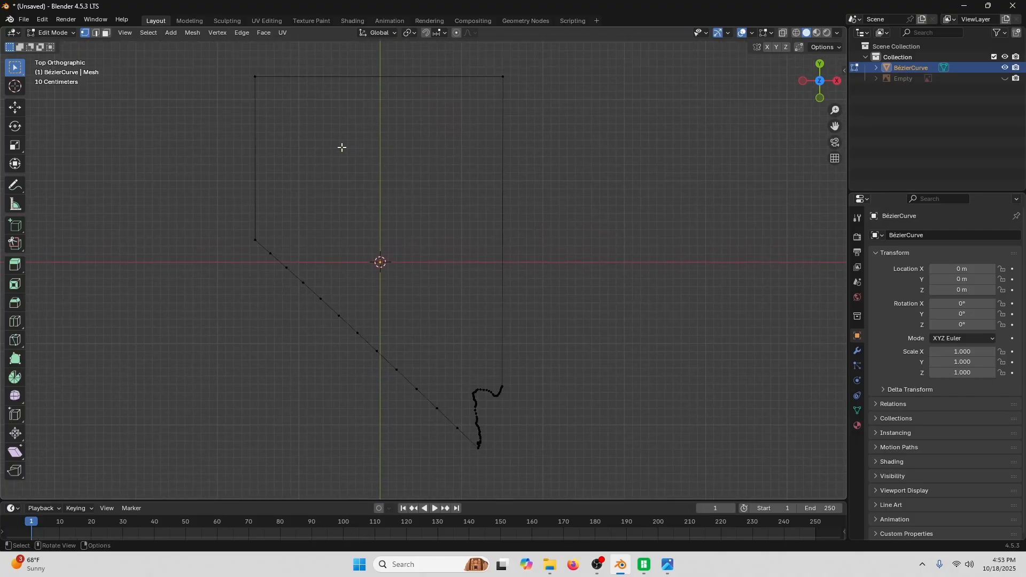
click(148, 32)
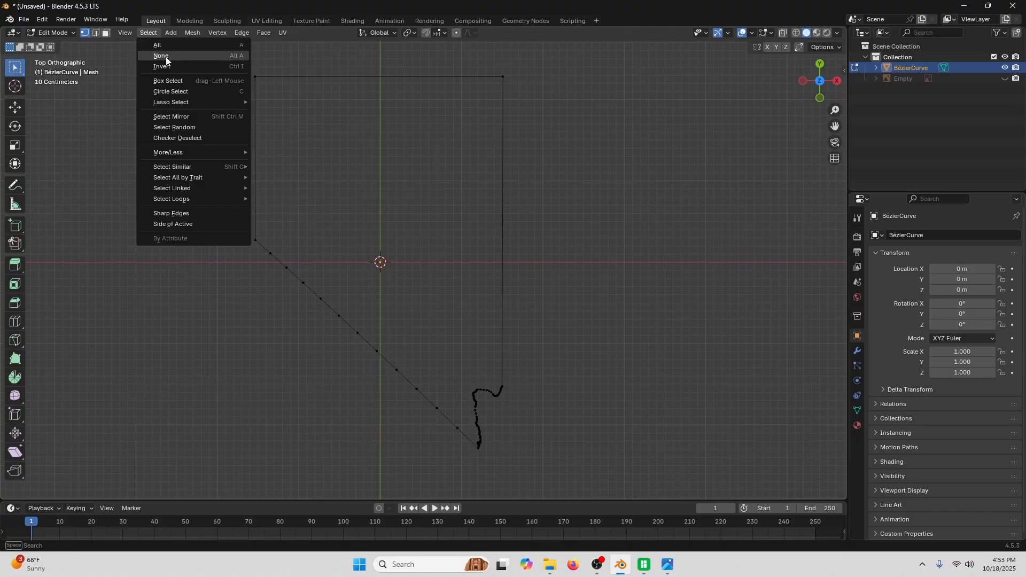
click(175, 46)
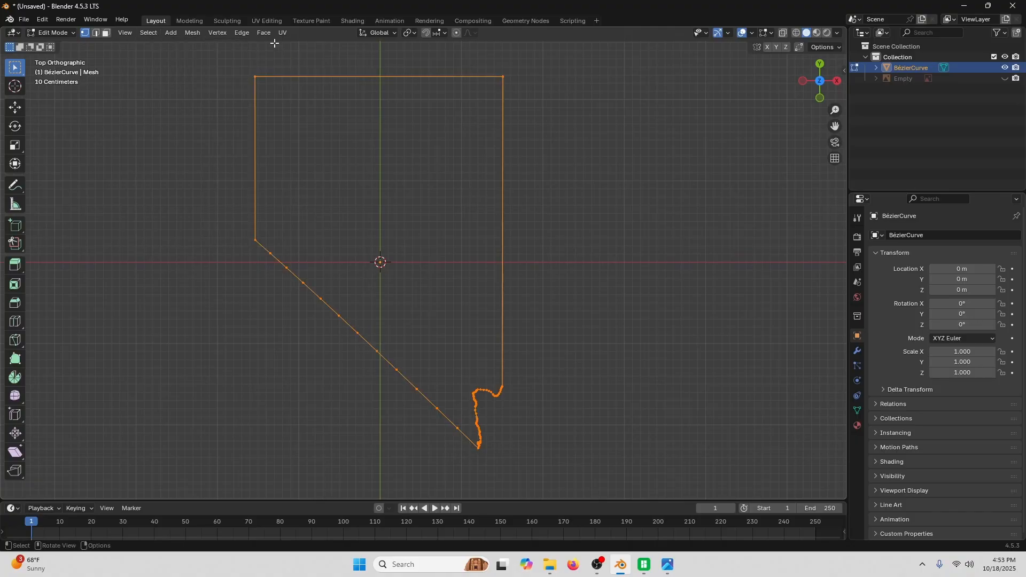
click(243, 34)
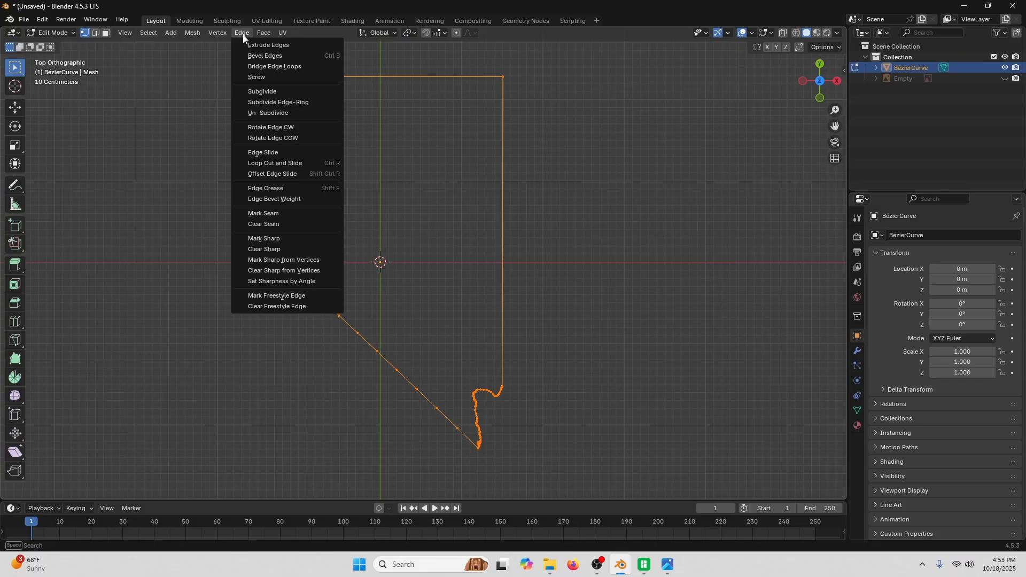
mouse_move(222, 33)
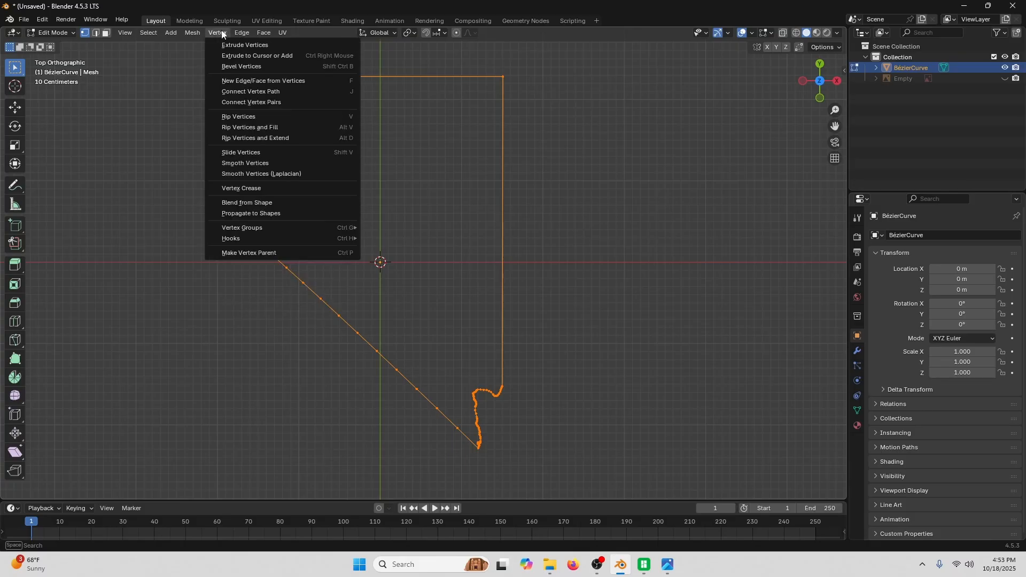
click(242, 82)
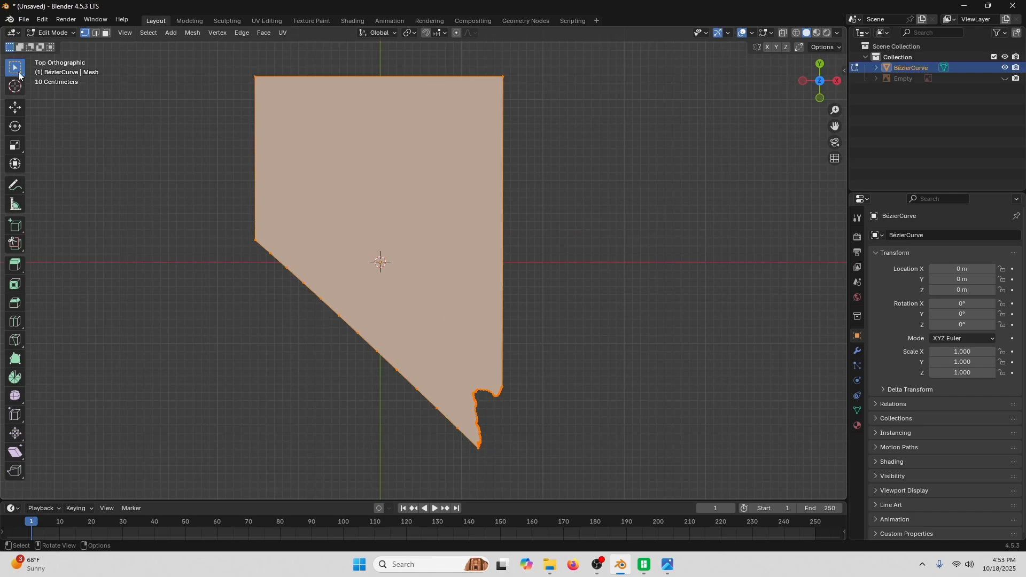
click(174, 153)
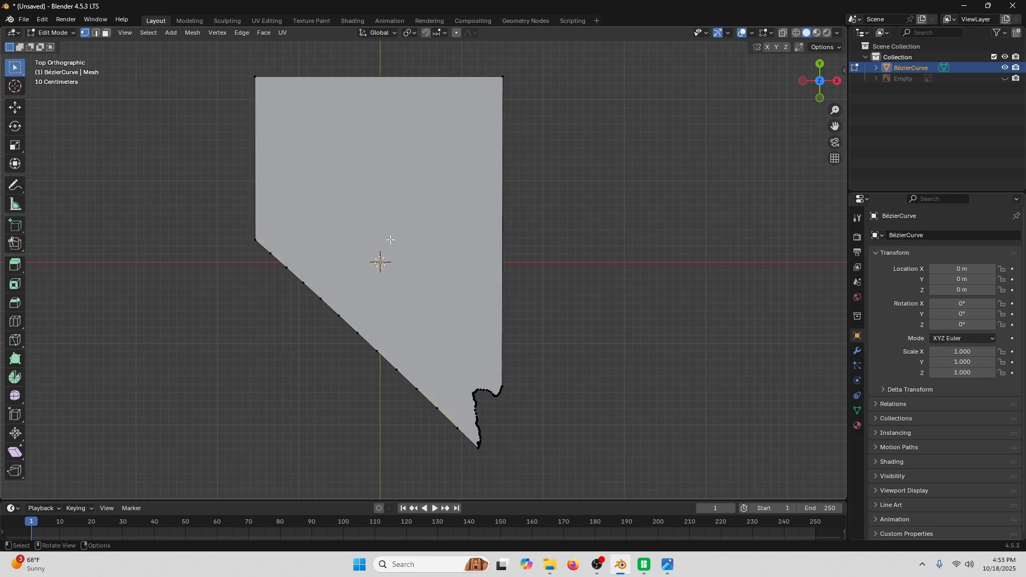
Check the filled Nevada shape in perspective, return to the top view and select its face in face select mode.
mouse_move(390, 240)
middle_down()
mouse_move(449, 143)
mouse_move(398, 233)
middle_up()
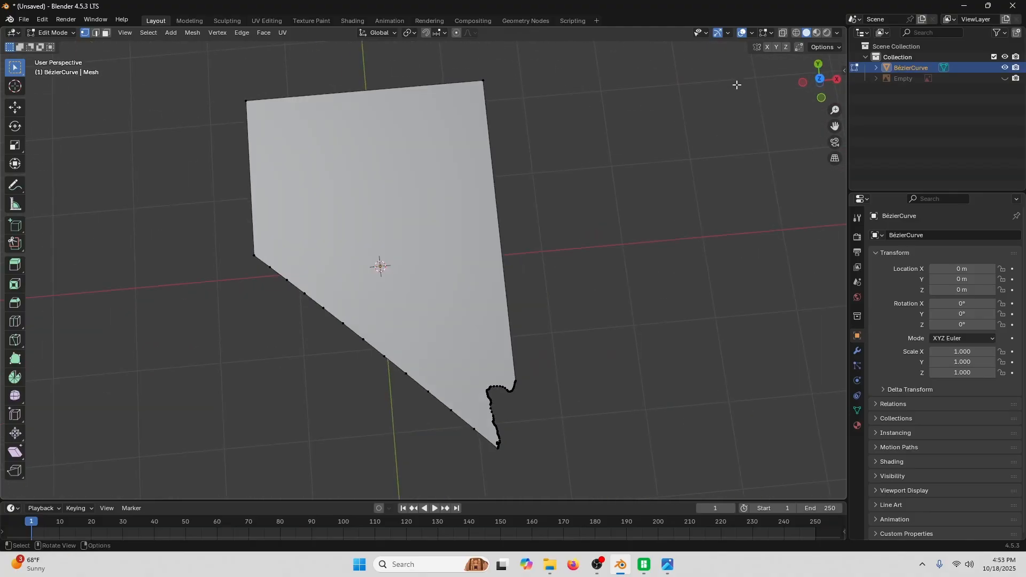
click(819, 79)
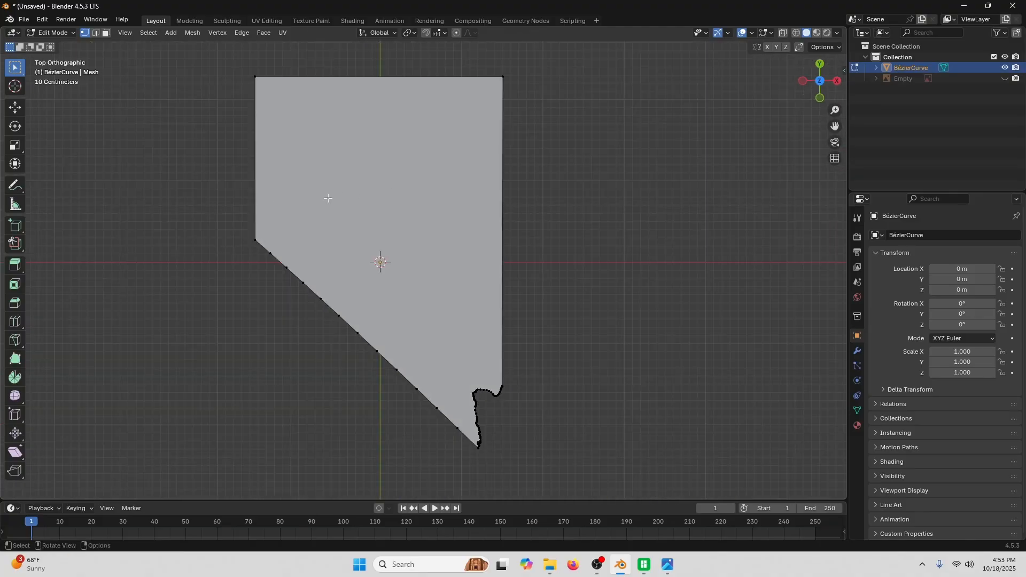
shift+middle_drag(342, 187, 396, 201)
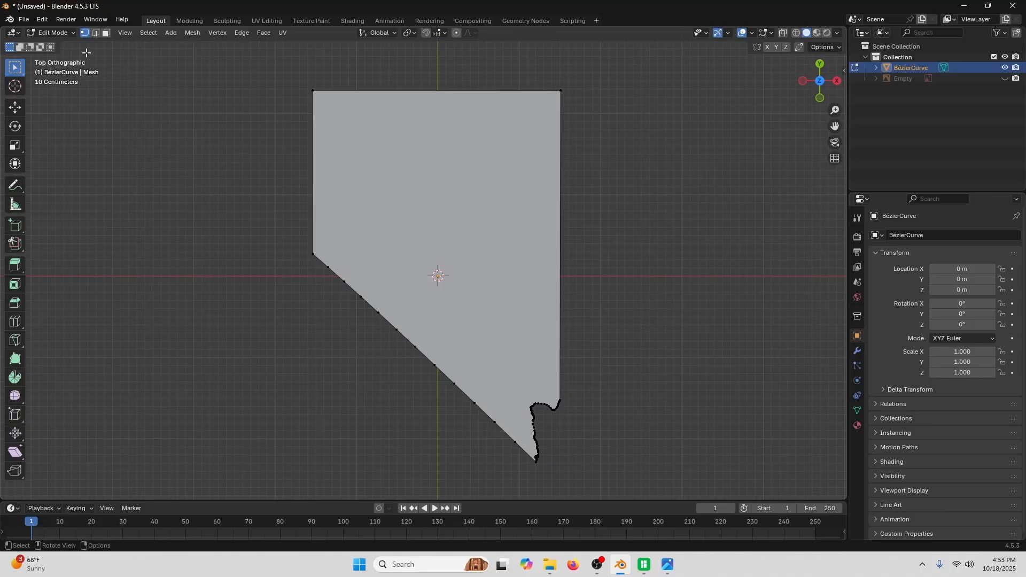
click(106, 33)
click(483, 226)
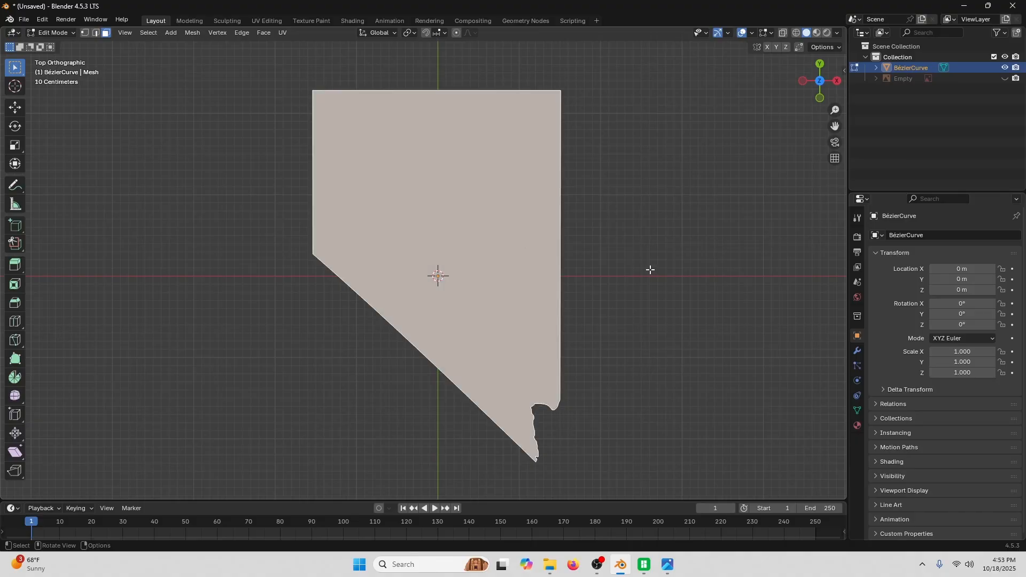
Extrude the selected Nevada face about 0.3 m upward along the global Z axis.
middle_drag(649, 270, 585, 195)
shift+middle_drag(612, 328, 600, 292)
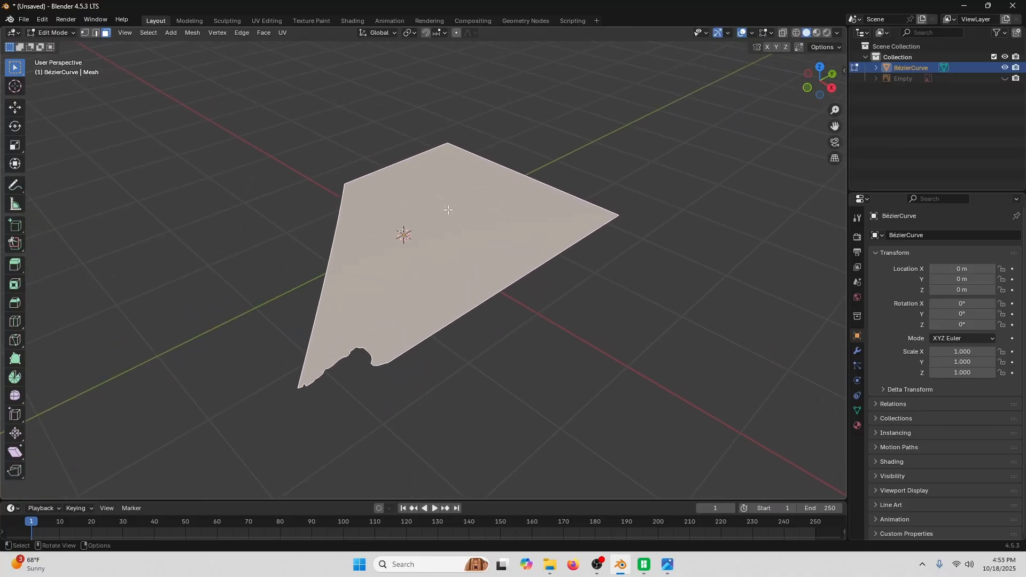
click(261, 33)
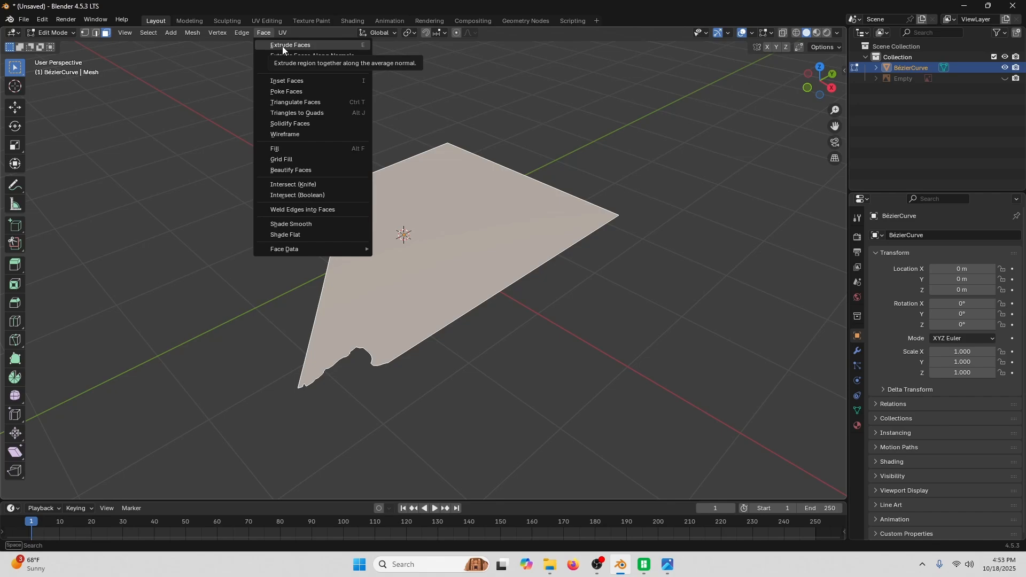
click(282, 46)
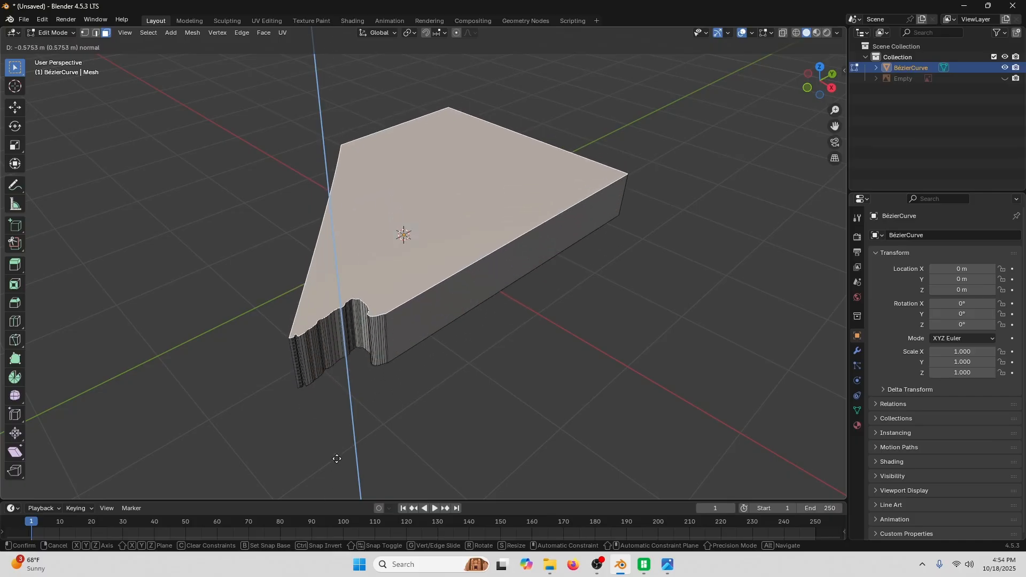
key(z)
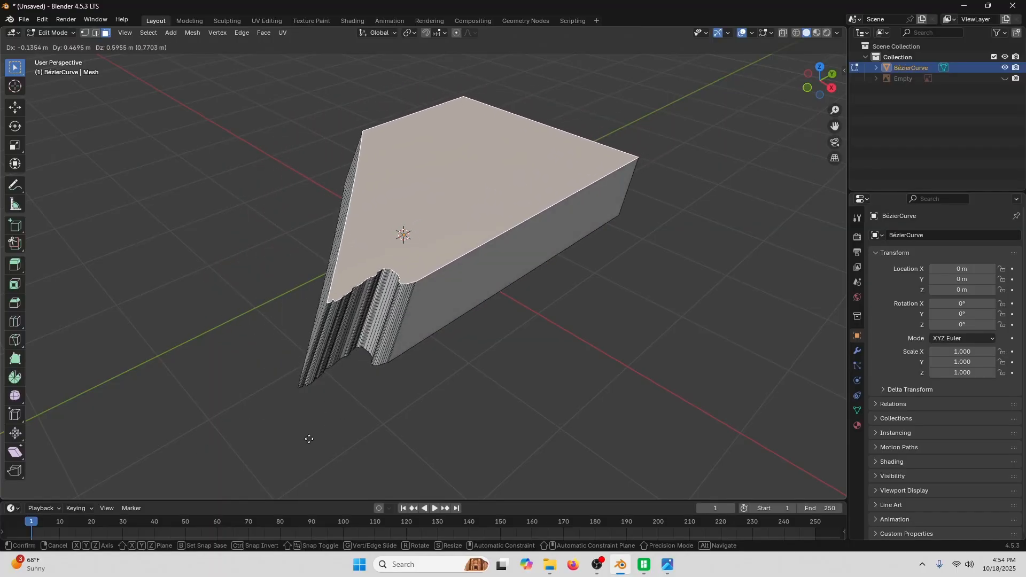
key(z)
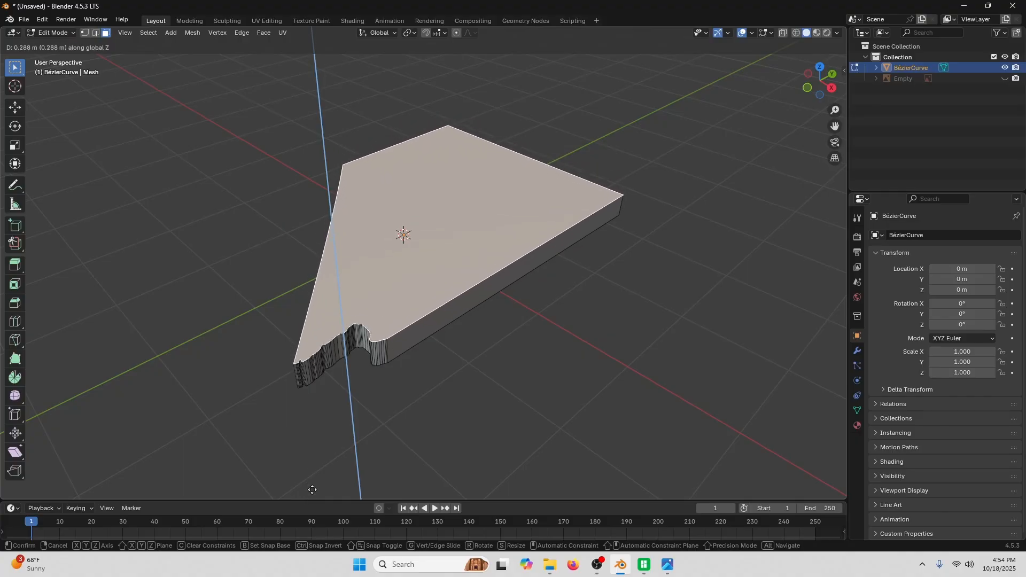
click(313, 485)
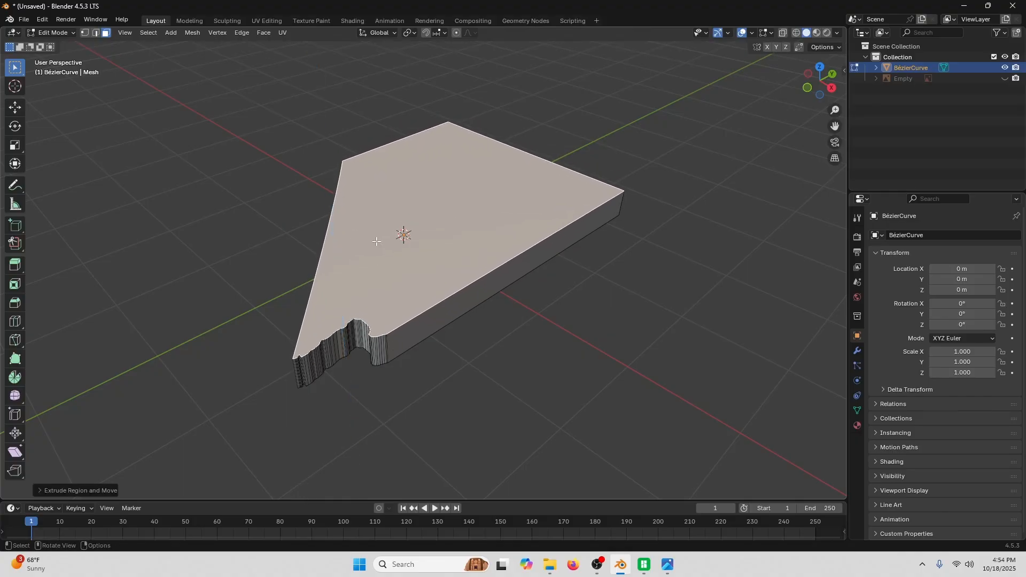
Export the extruded Nevada model as an STL file named nevada.stl in the Downloads folder.
middle_drag(377, 241, 363, 309)
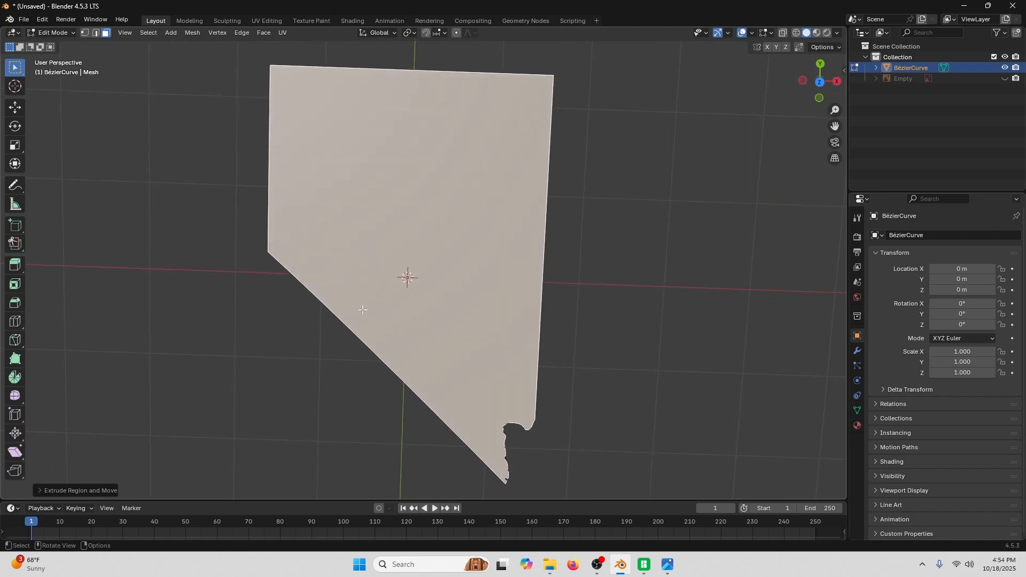
click(820, 81)
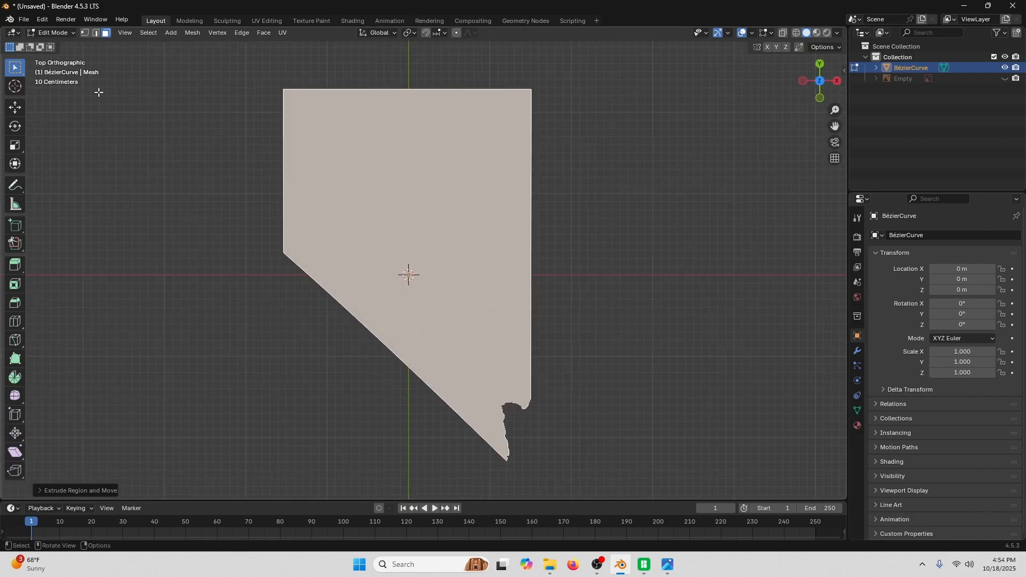
click(26, 20)
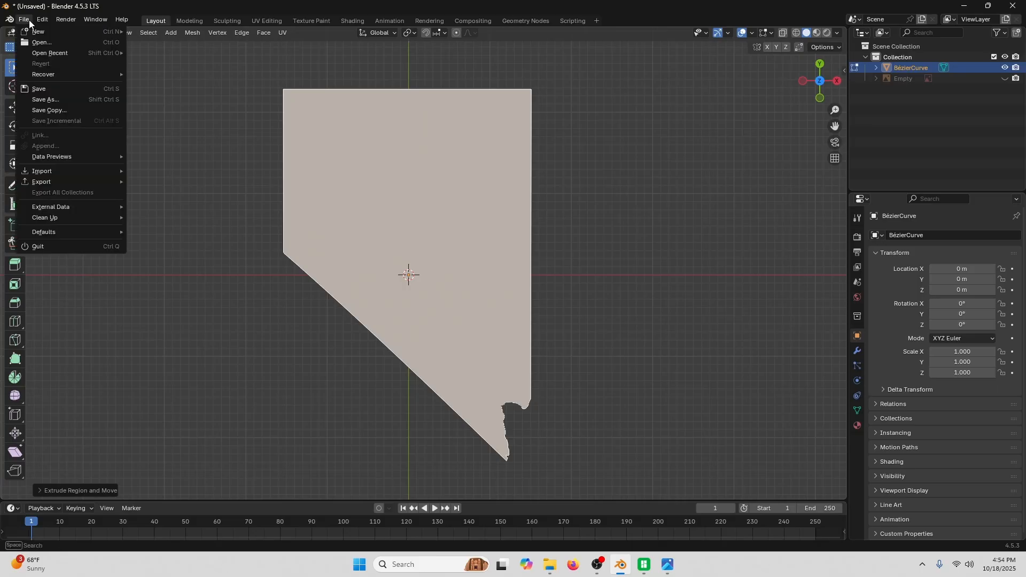
mouse_move(106, 180)
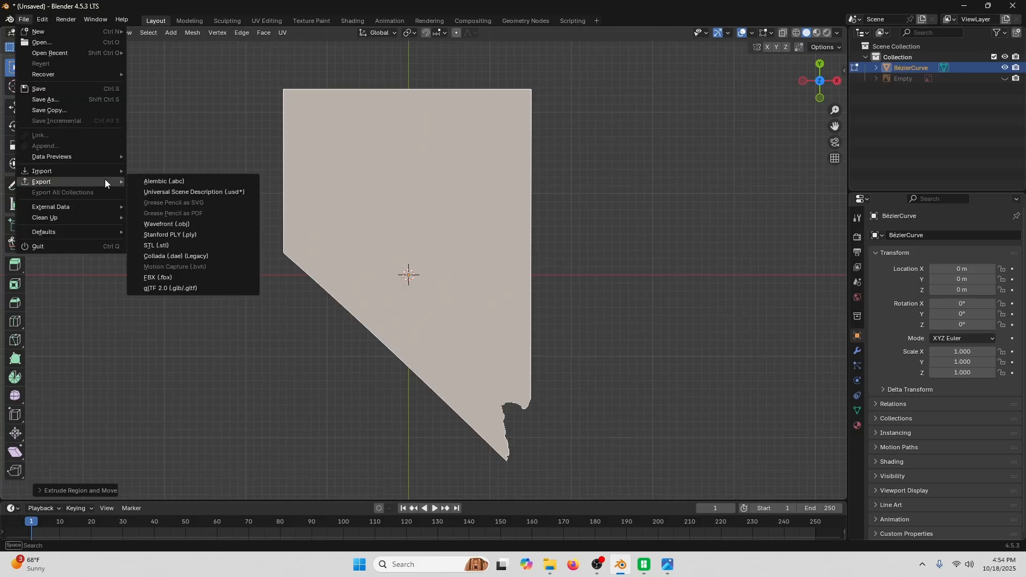
click(187, 244)
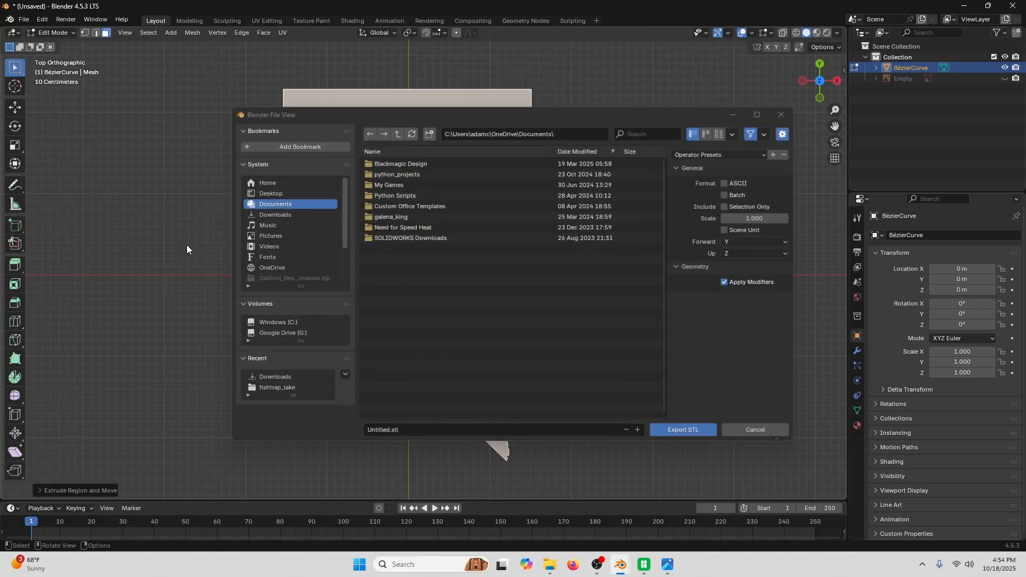
click(274, 211)
click(385, 432)
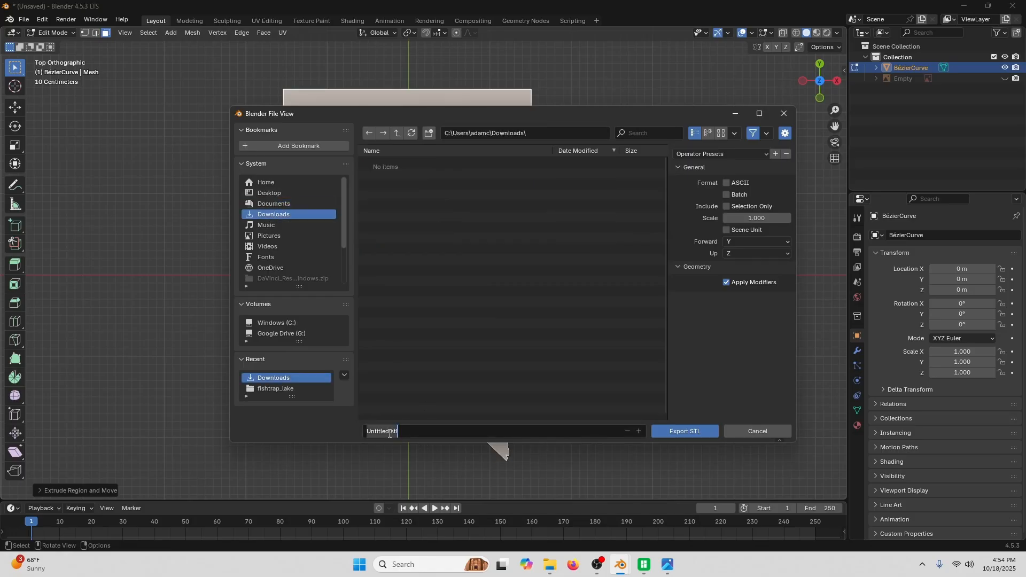
drag(390, 434, 330, 429)
text(nevada)
click(700, 432)
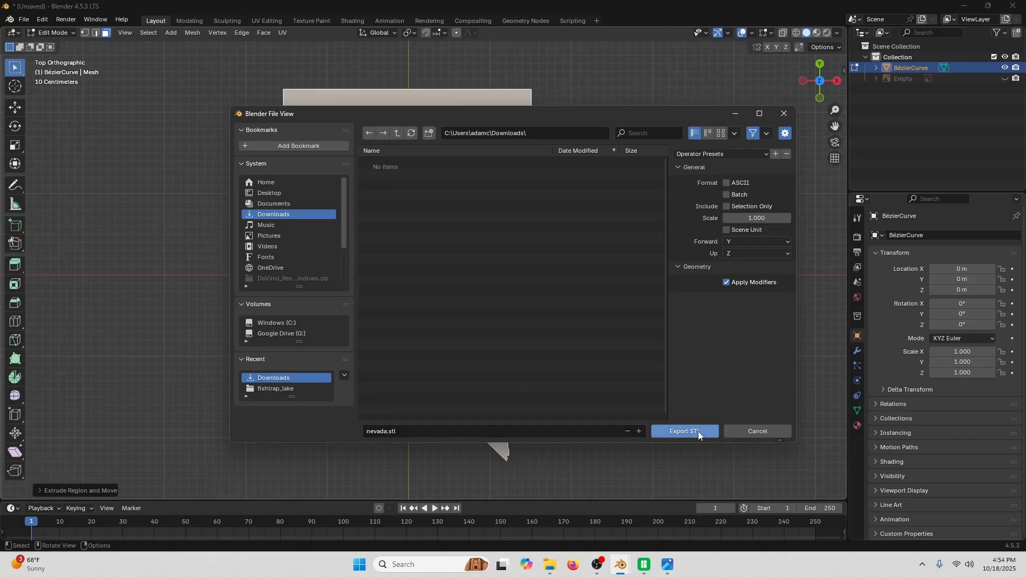
click(665, 431)
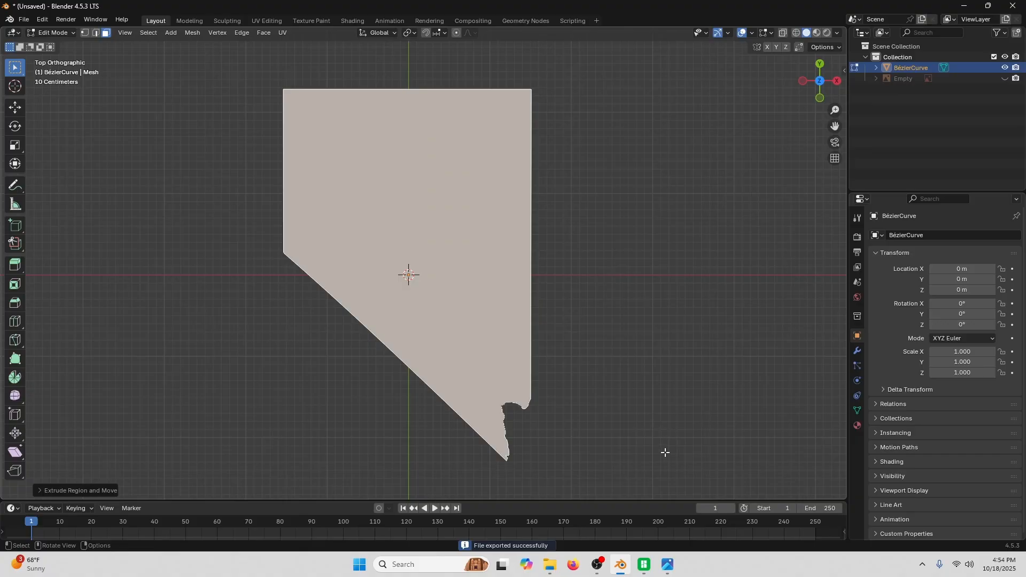
Minimize Blender and the reference image viewer, then switch to Bambu Studio and maximize its window.
click(964, 7)
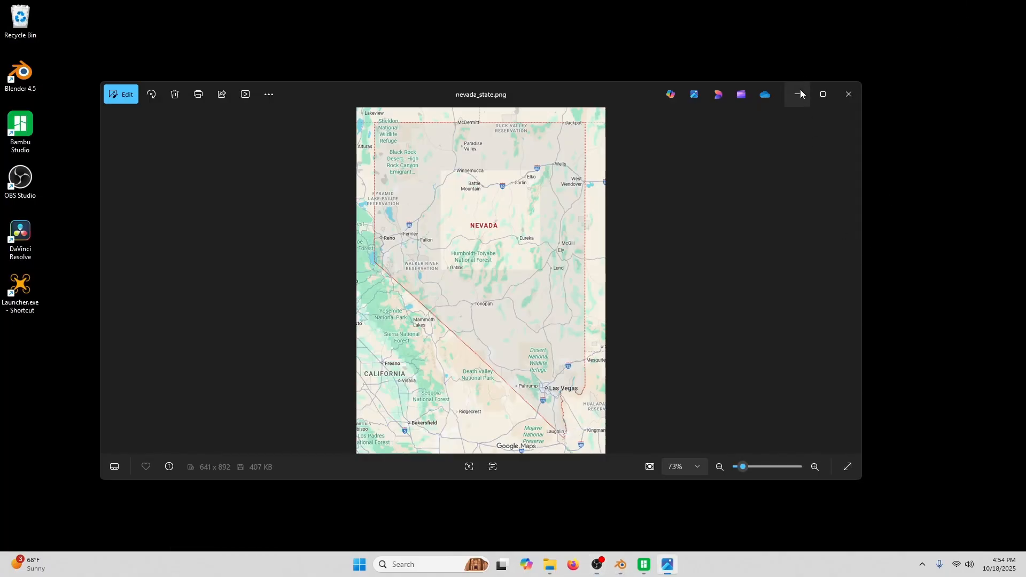
click(800, 89)
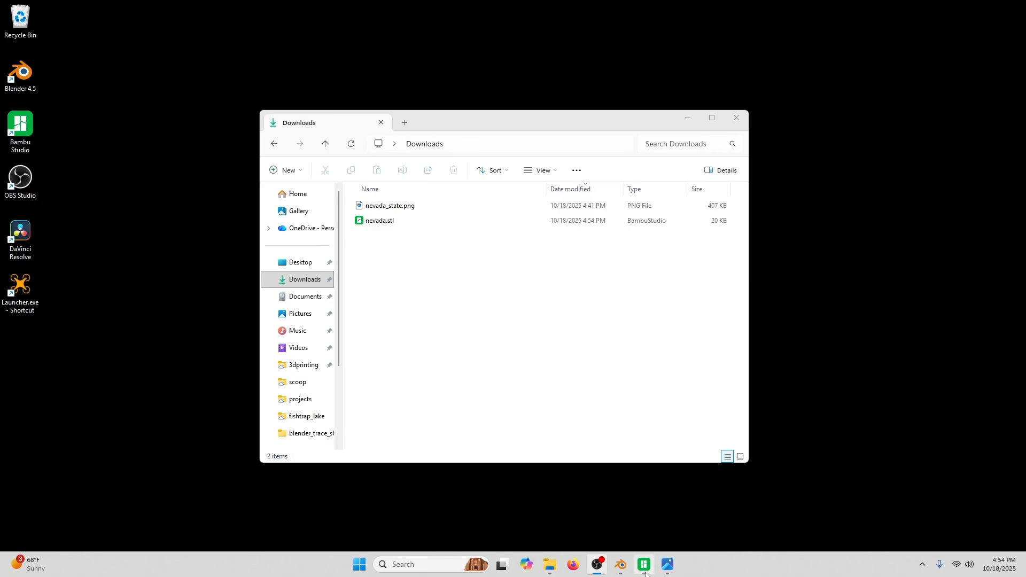
click(651, 515)
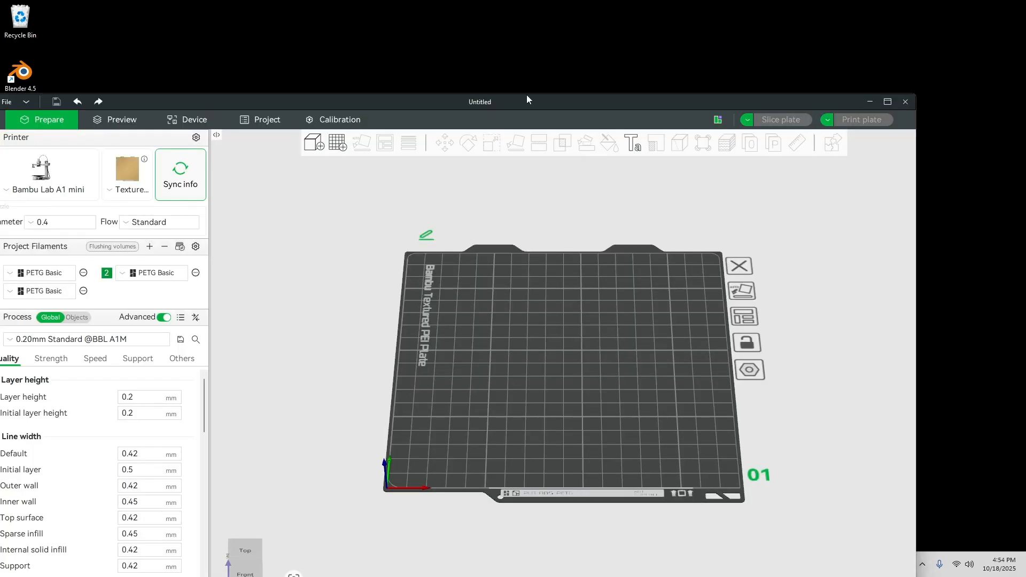
drag(528, 100, 555, 2)
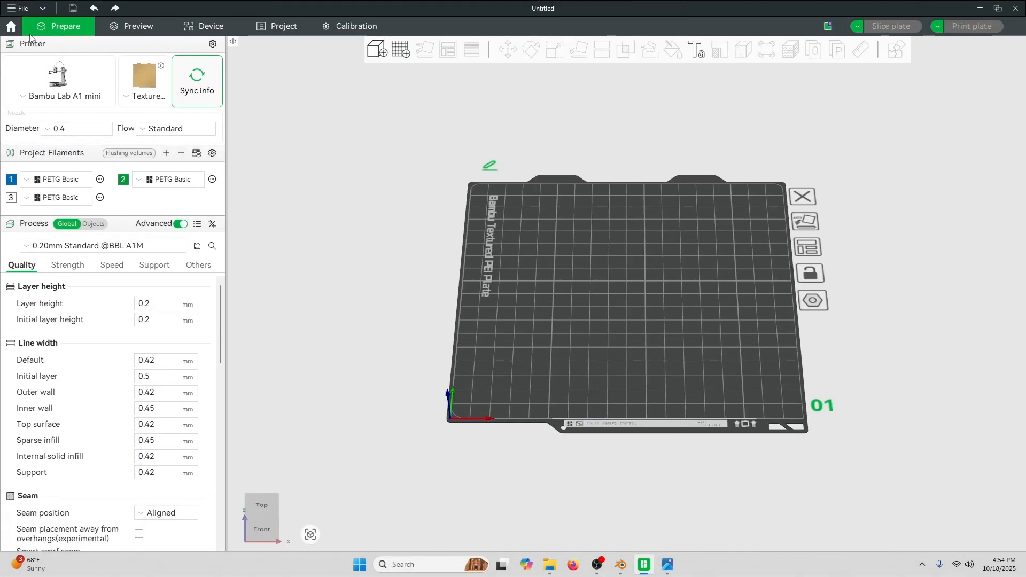
Import nevada.stl from Downloads onto the build plate and accept scaling it to millimetres.
click(20, 9)
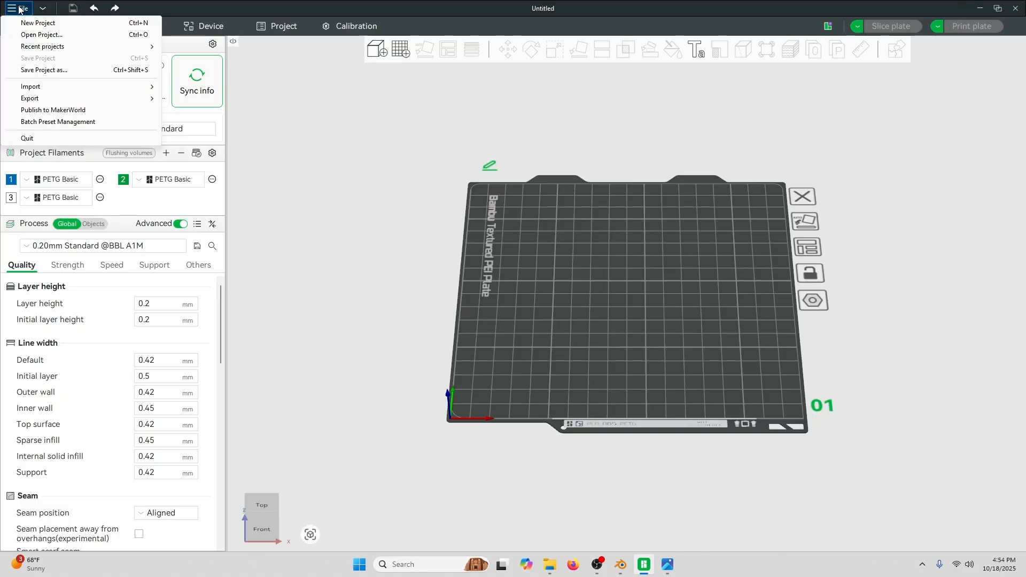
mouse_move(79, 89)
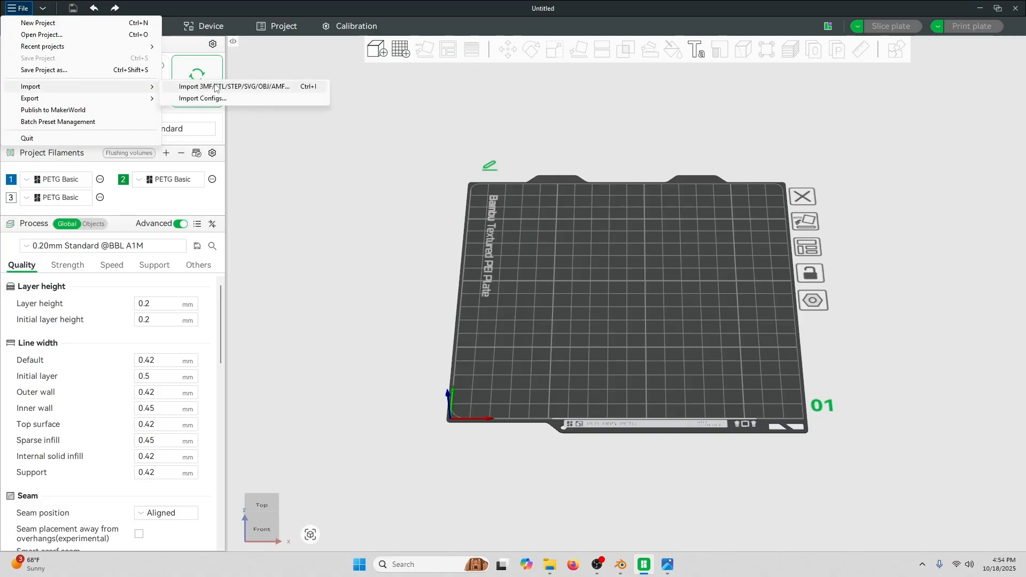
click(184, 85)
double_click(133, 103)
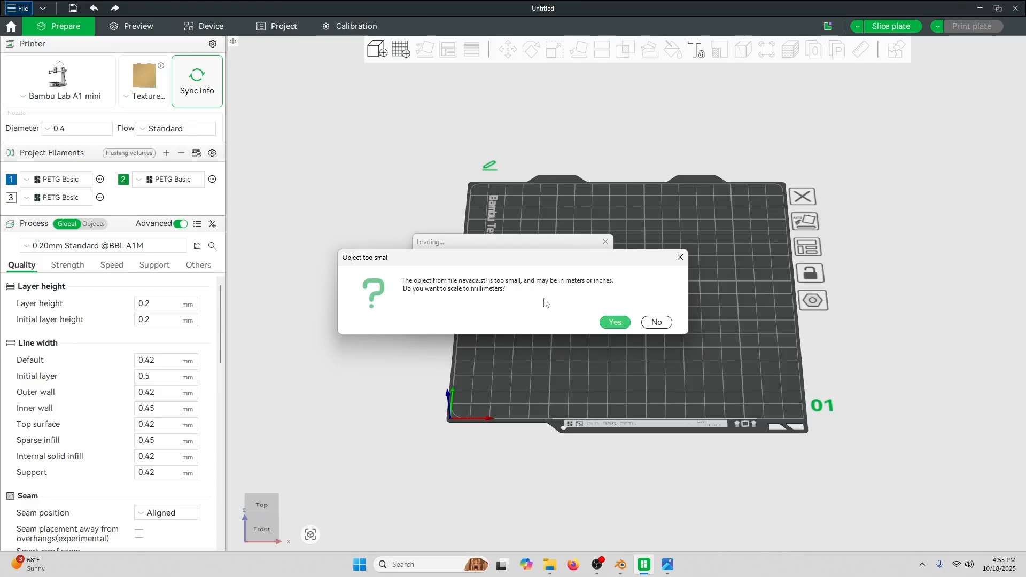
click(615, 322)
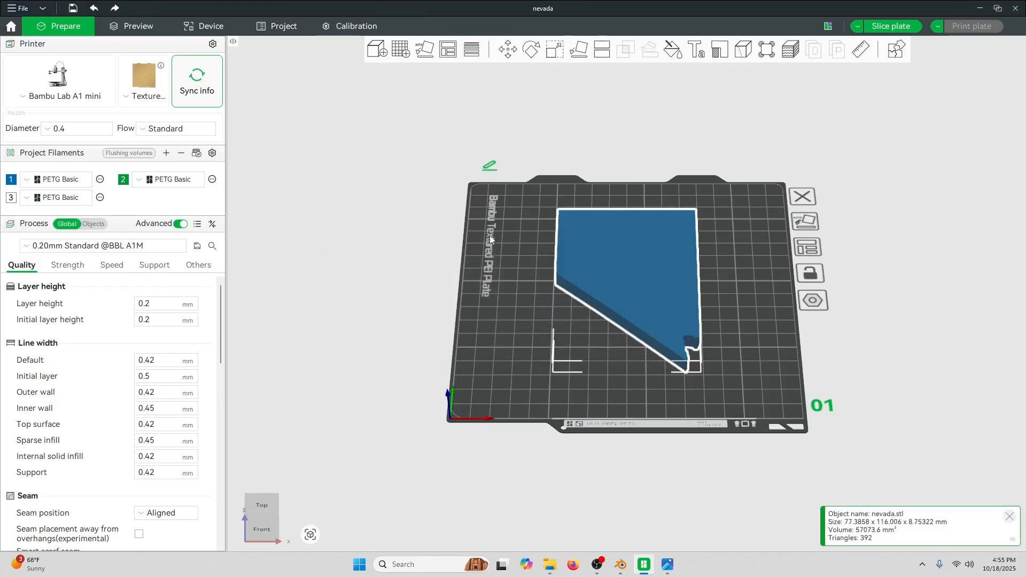
Inspect the Nevada model on the build plate and slice the plate.
drag(500, 229, 615, 248)
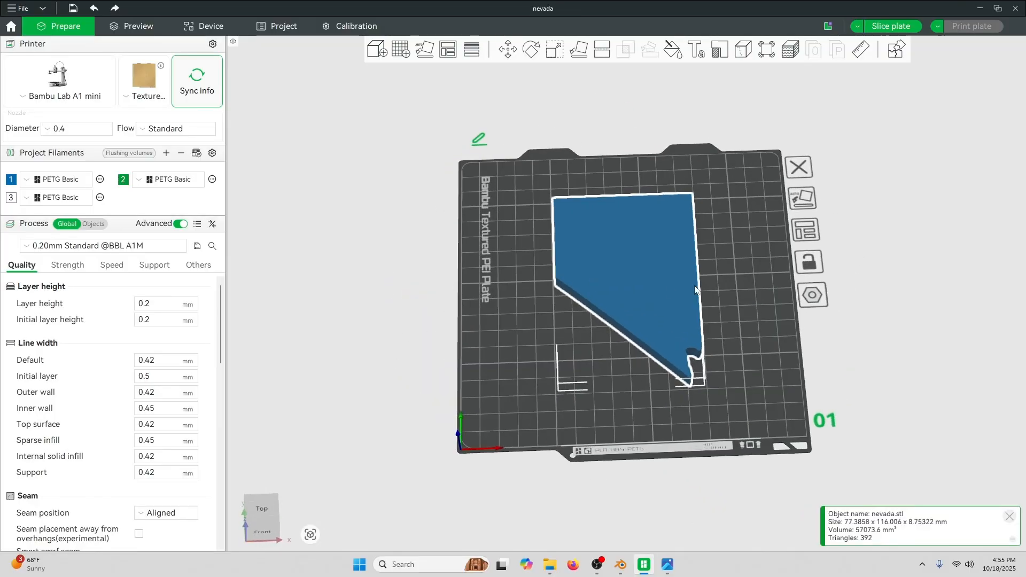
drag(741, 263, 646, 274)
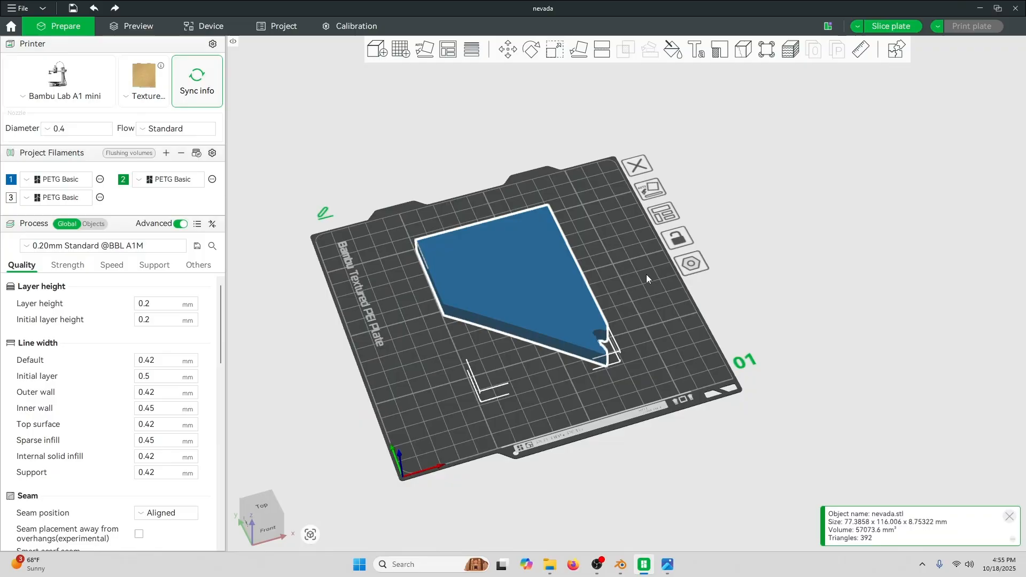
click(884, 30)
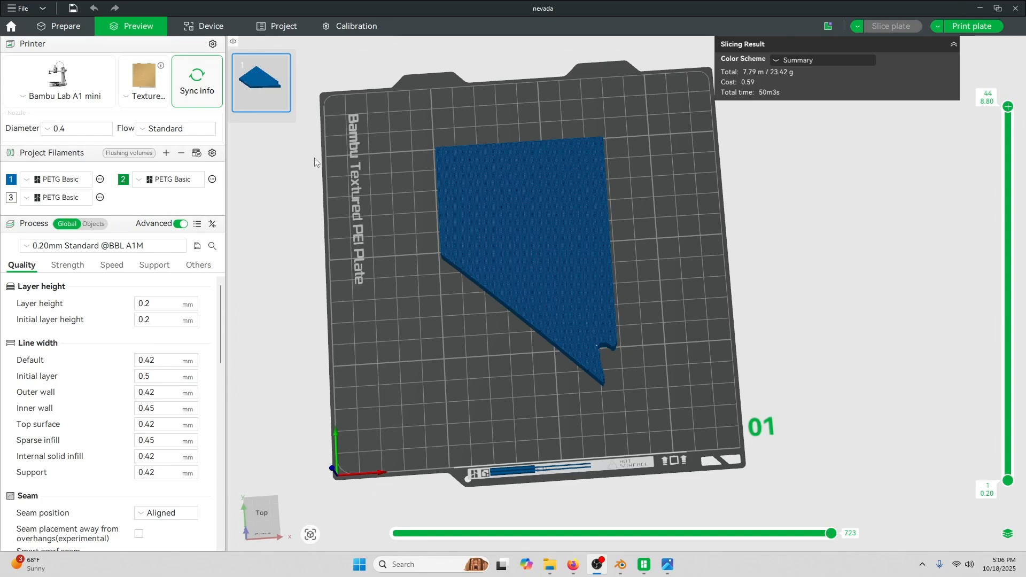
Send the sliced nevada plate to the A1Mini-Upper Left printer using the white PETG filament in AMS slot A1.
mouse_move(380, 136)
mouse_down()
mouse_move(389, 128)
mouse_move(373, 136)
mouse_up()
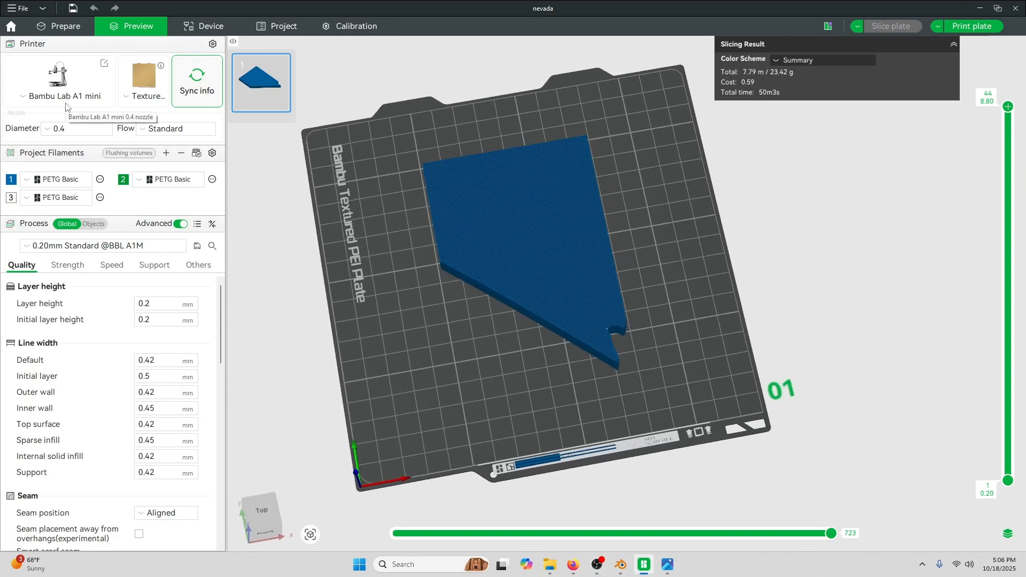
click(980, 28)
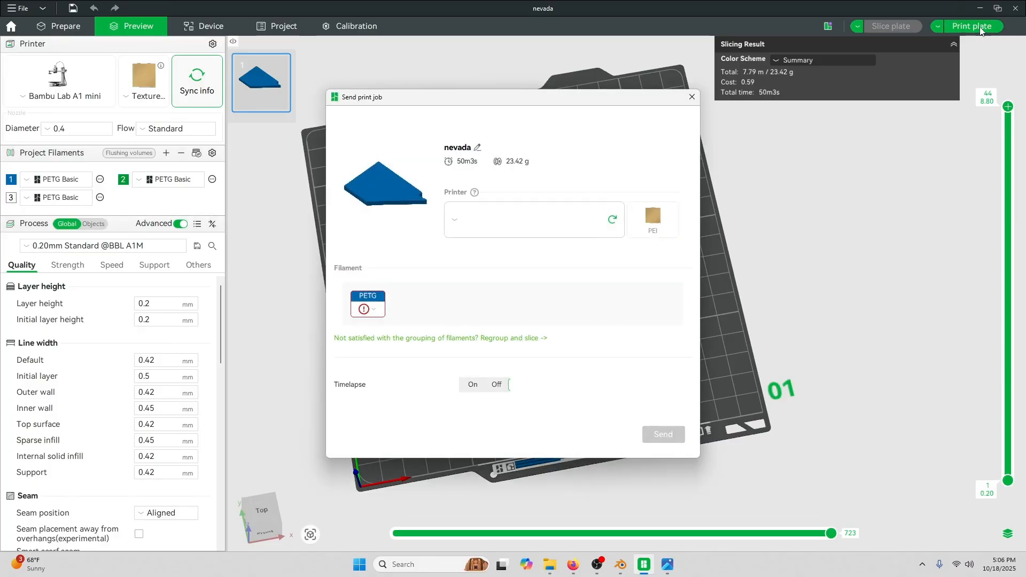
click(375, 327)
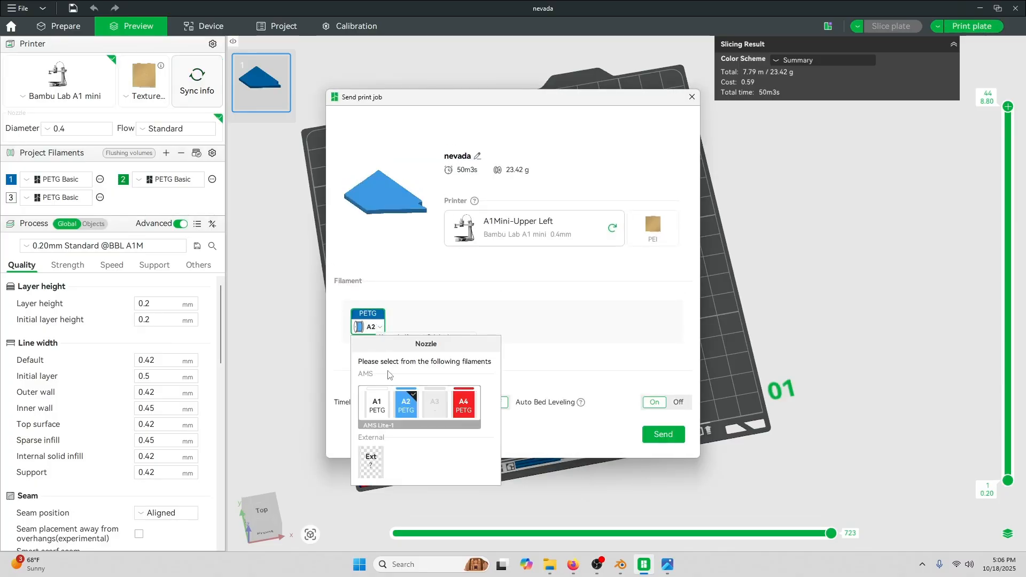
click(378, 405)
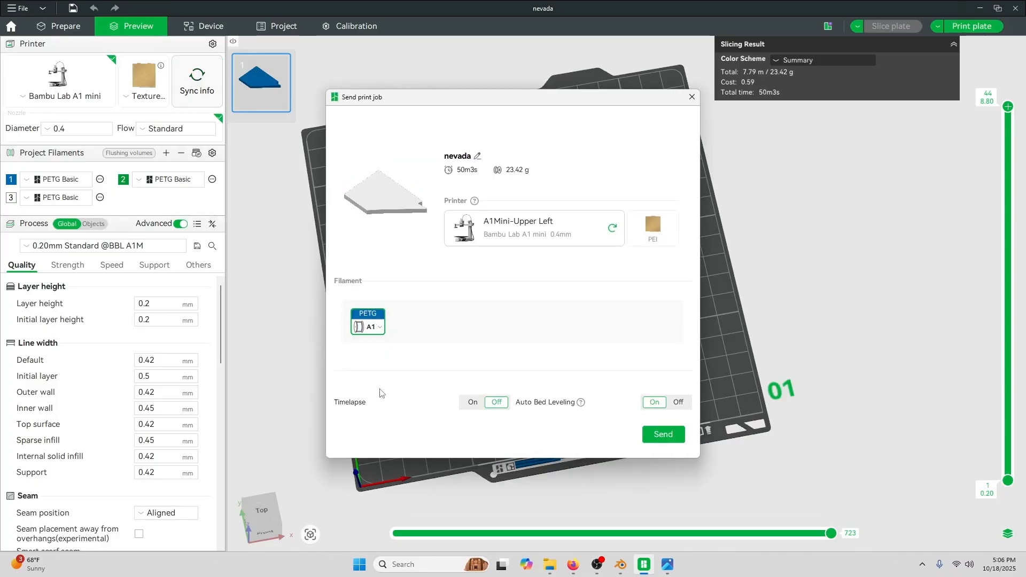
click(662, 435)
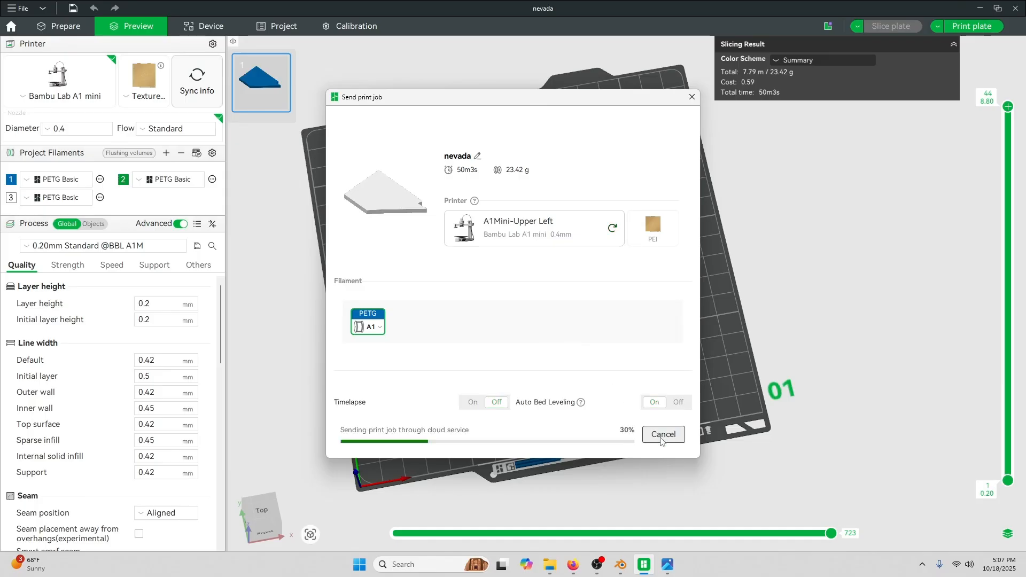